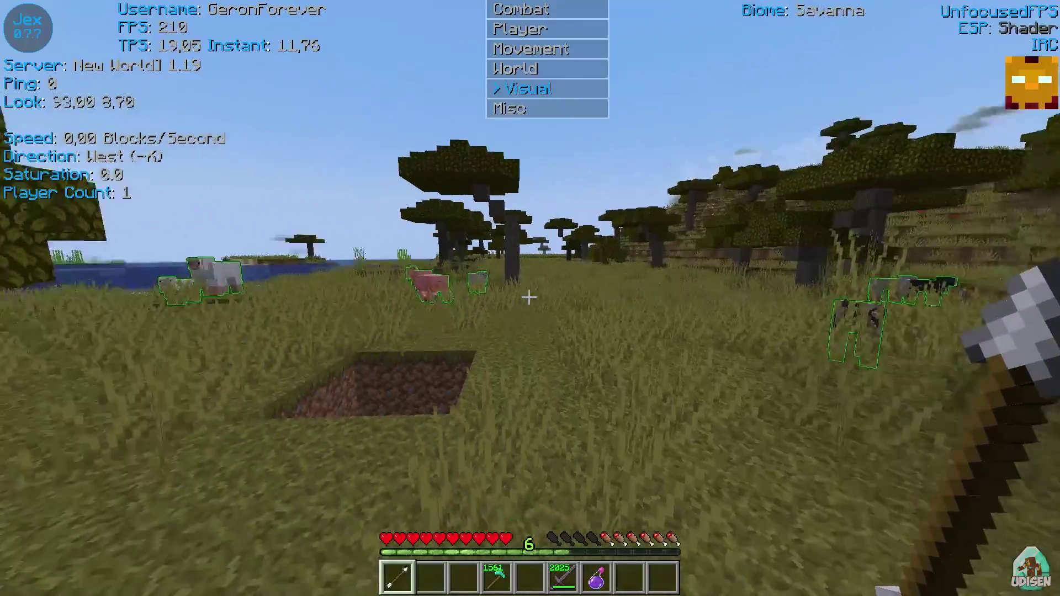
key("w")
key("w")
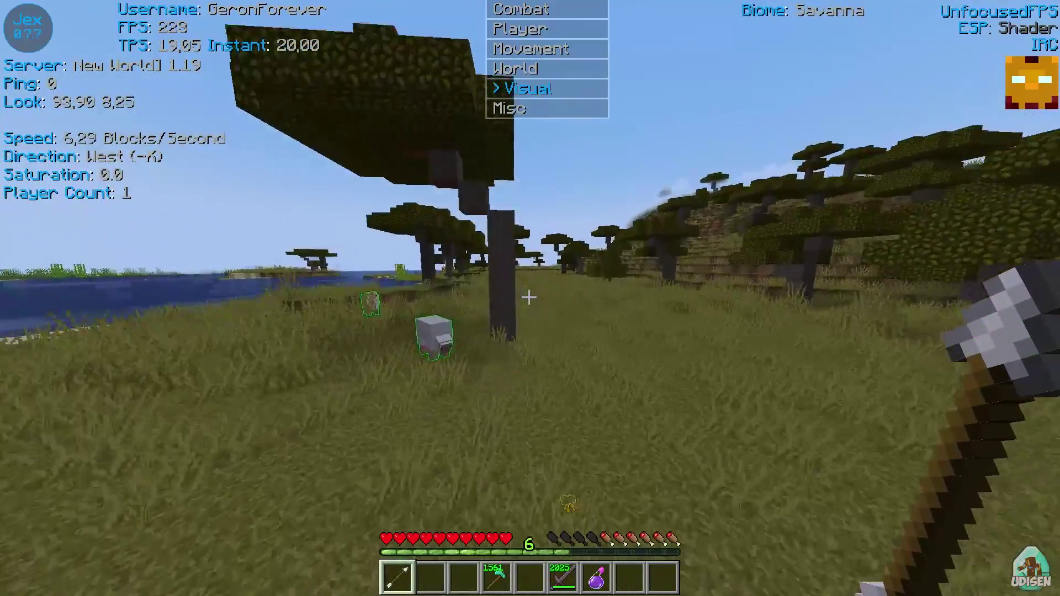
key("w")
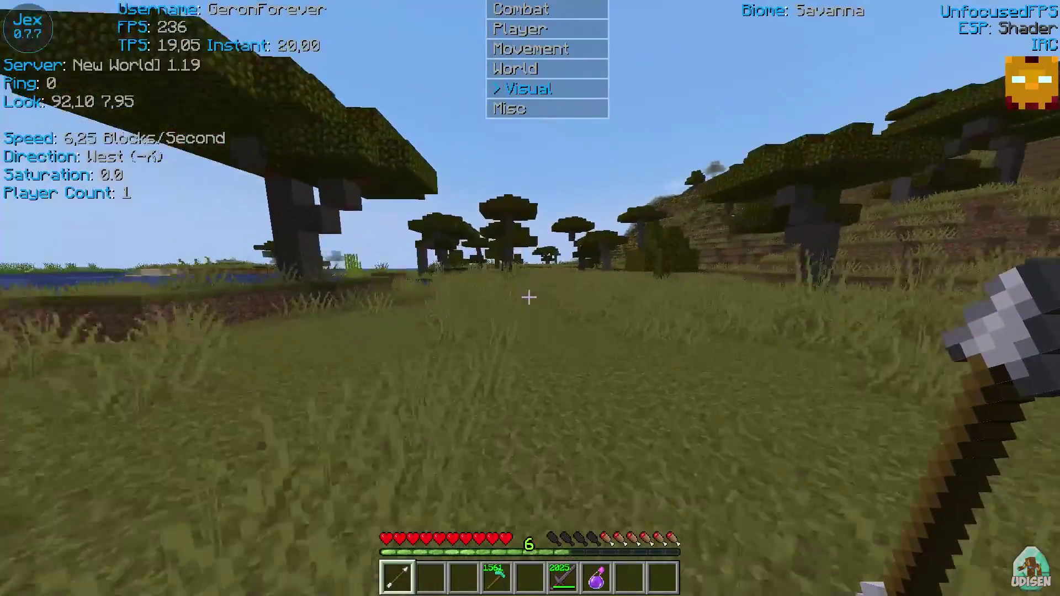
key("w")
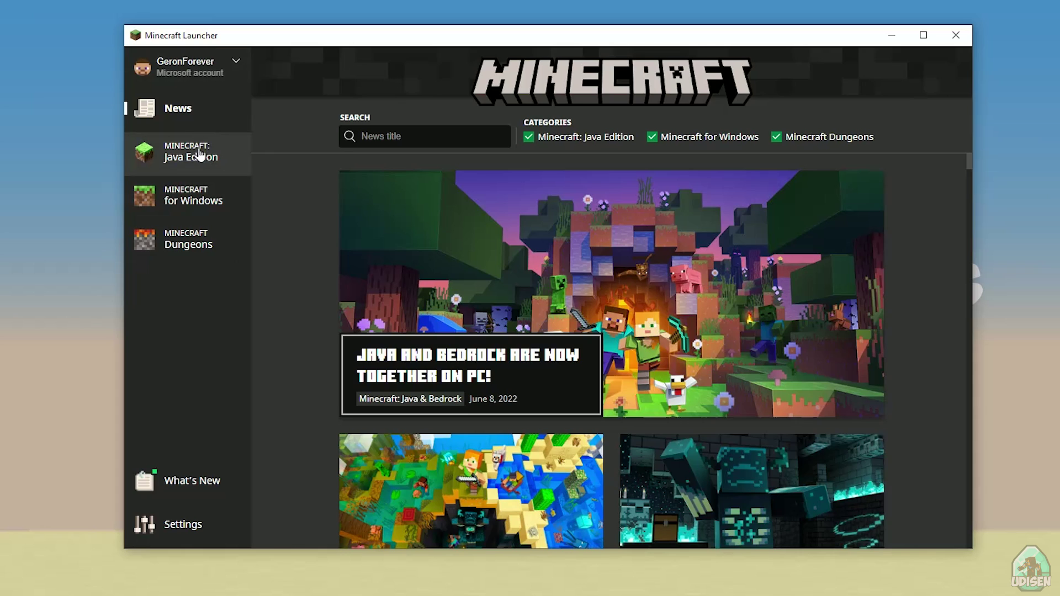
- Open the installations list of Minecraft: Java Edition and make sure releases are shown
left_click(200, 155)
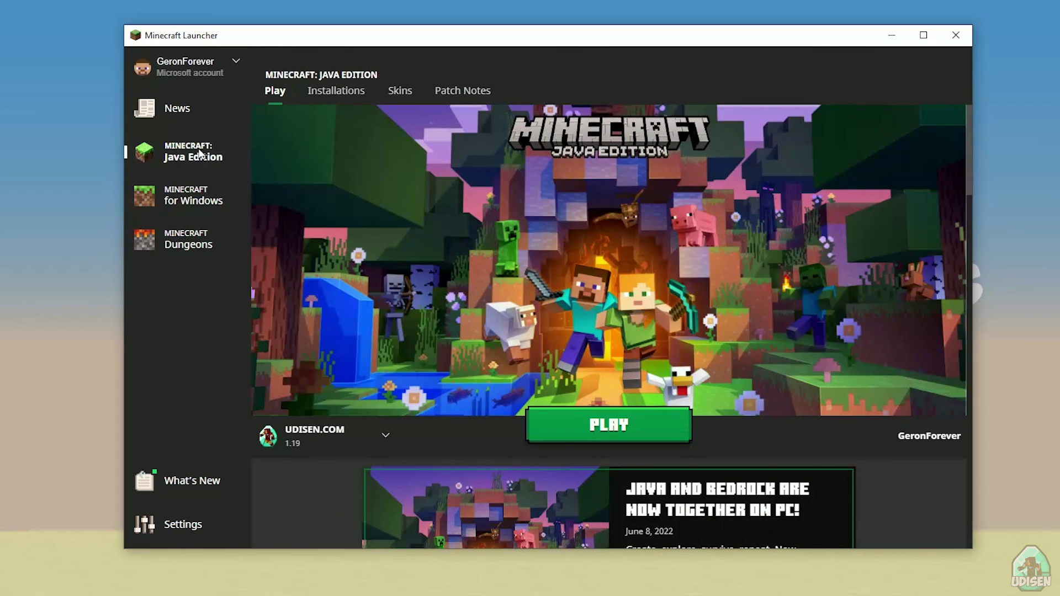
left_click(332, 92)
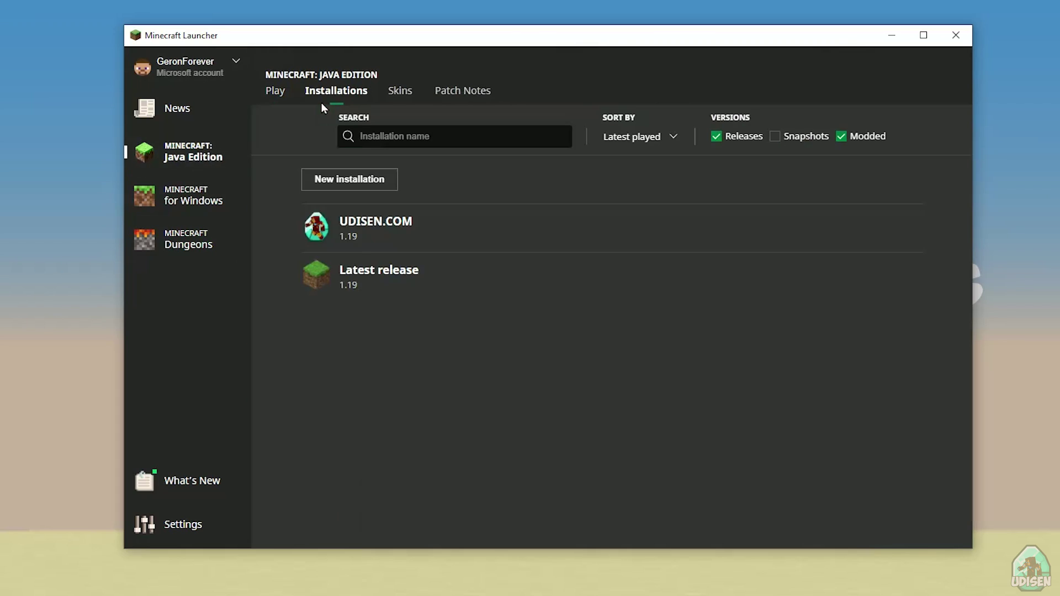
left_click(718, 137)
left_click(717, 137)
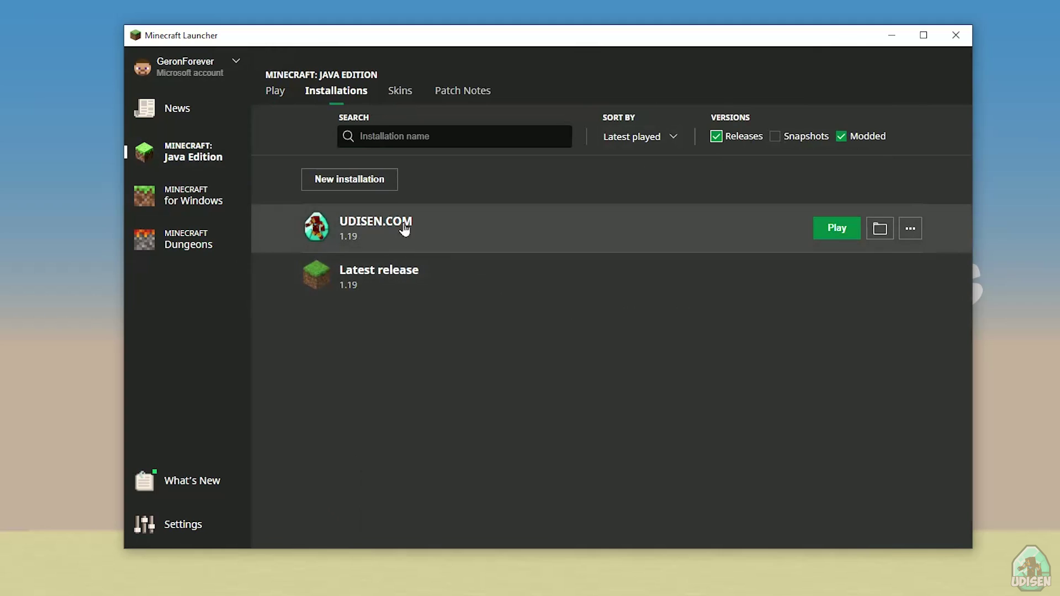
left_click(337, 180)
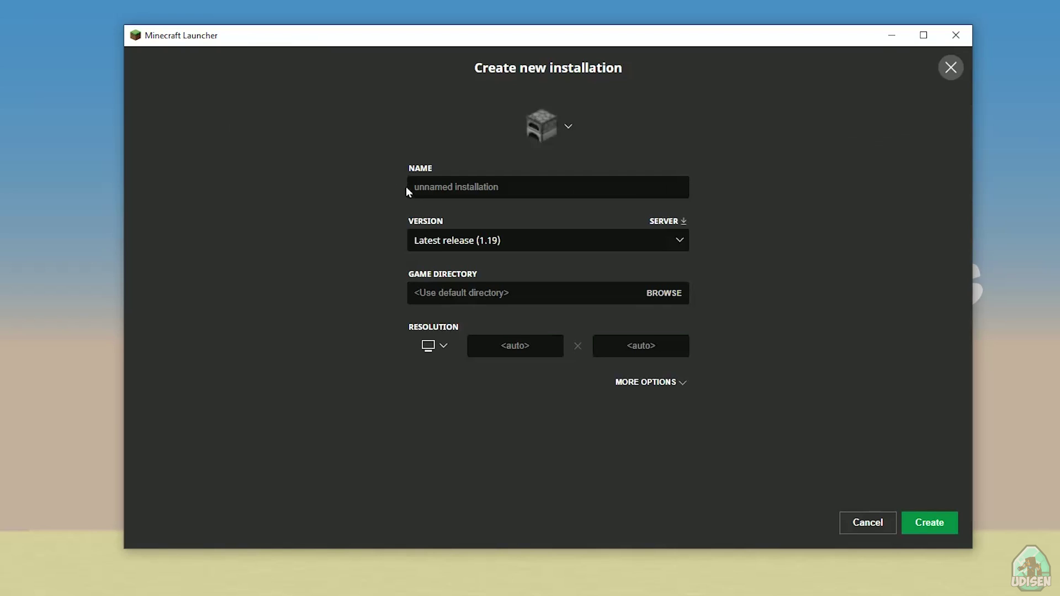
left_click(497, 188)
type("fbfgbfgbnfgbngfbfbfbfb")
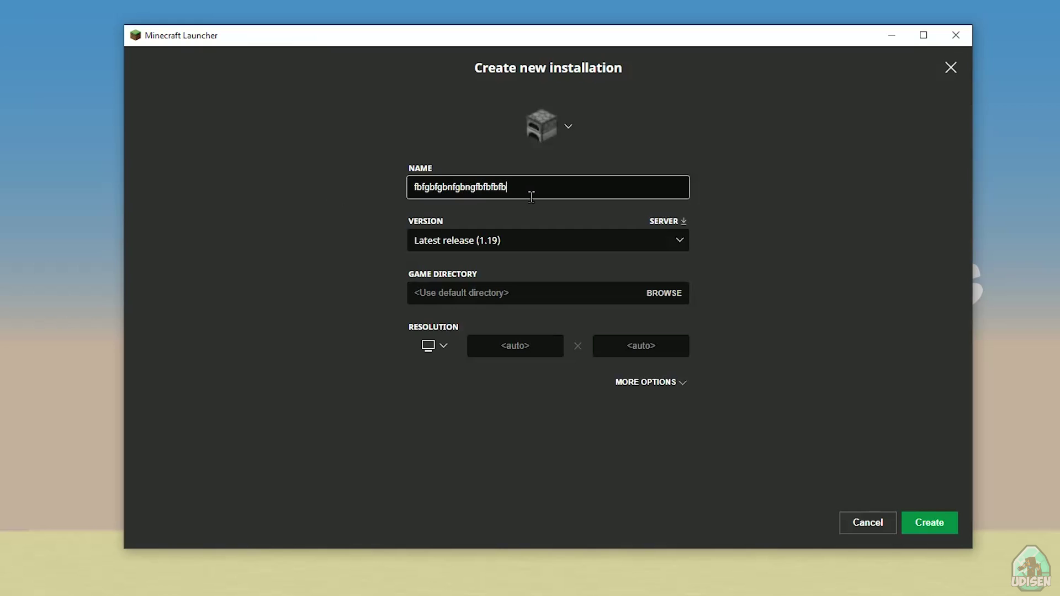
left_click(878, 527)
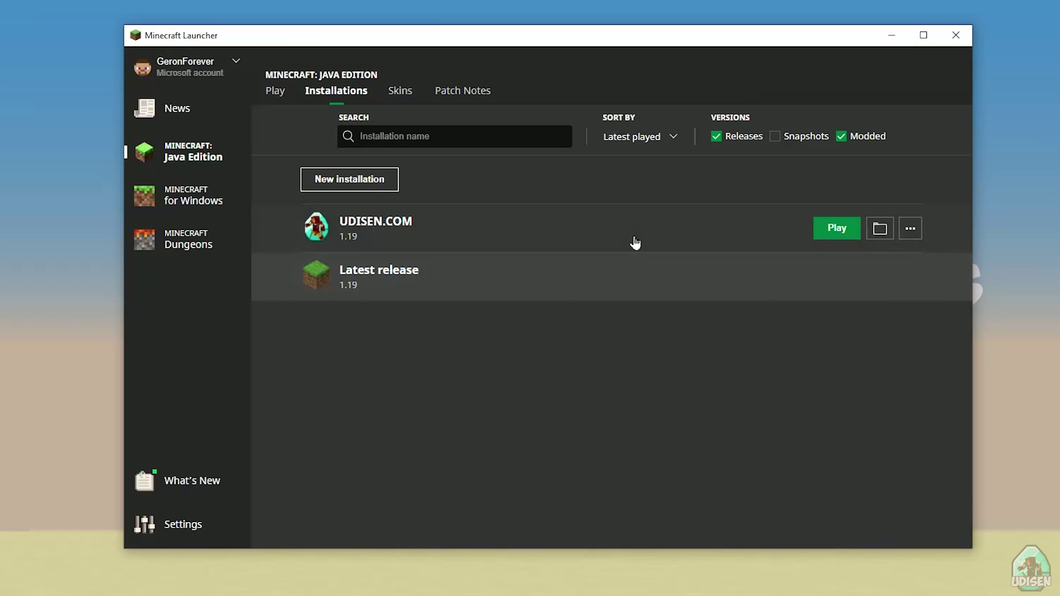
- Save the UDISEN.COM installation with its version set to release 1.19 and launch it
left_click(527, 232)
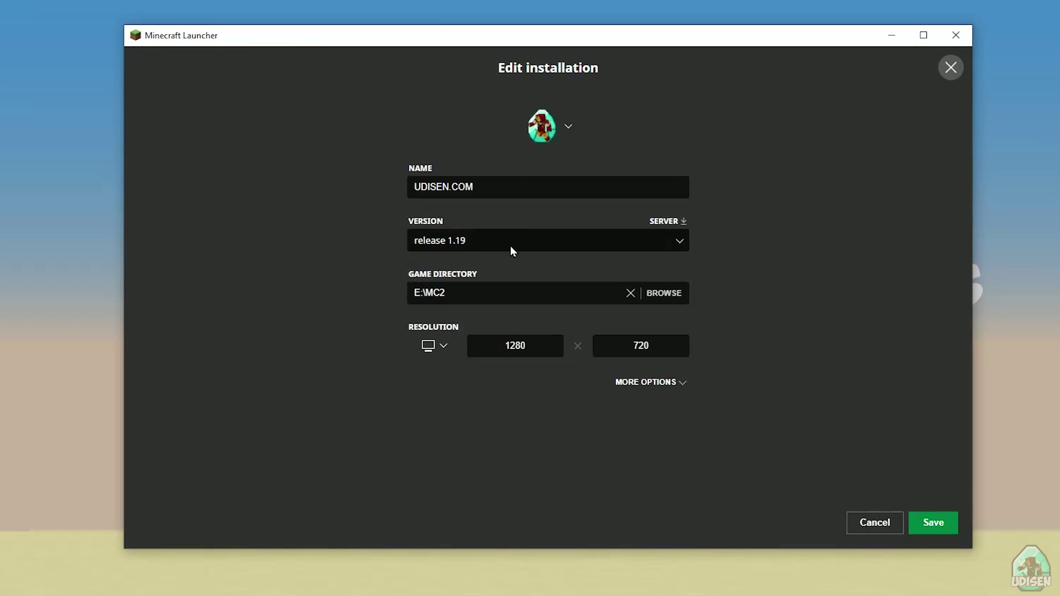
left_click(481, 245)
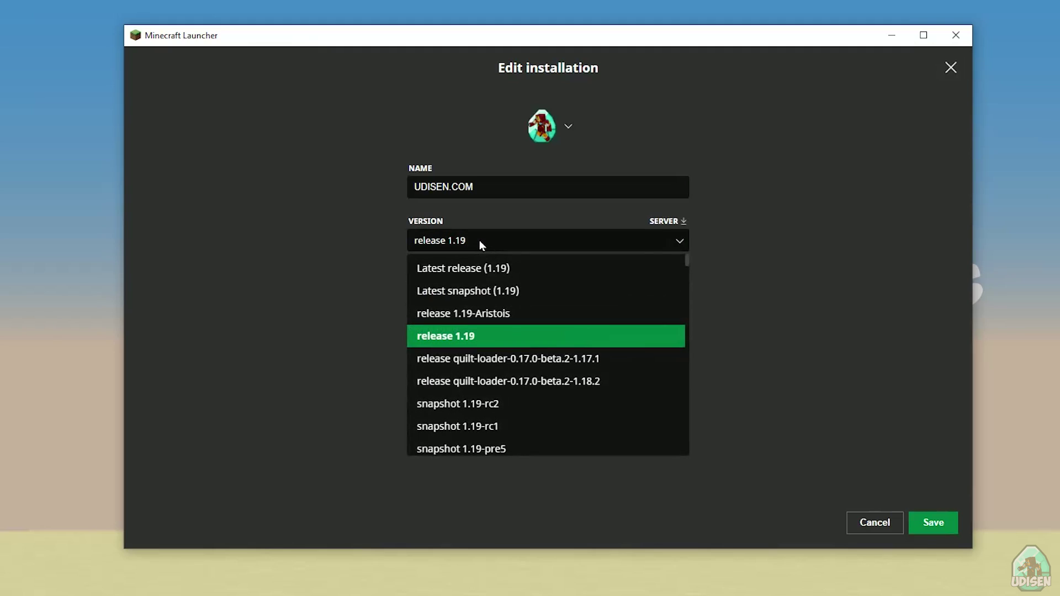
left_click(481, 243)
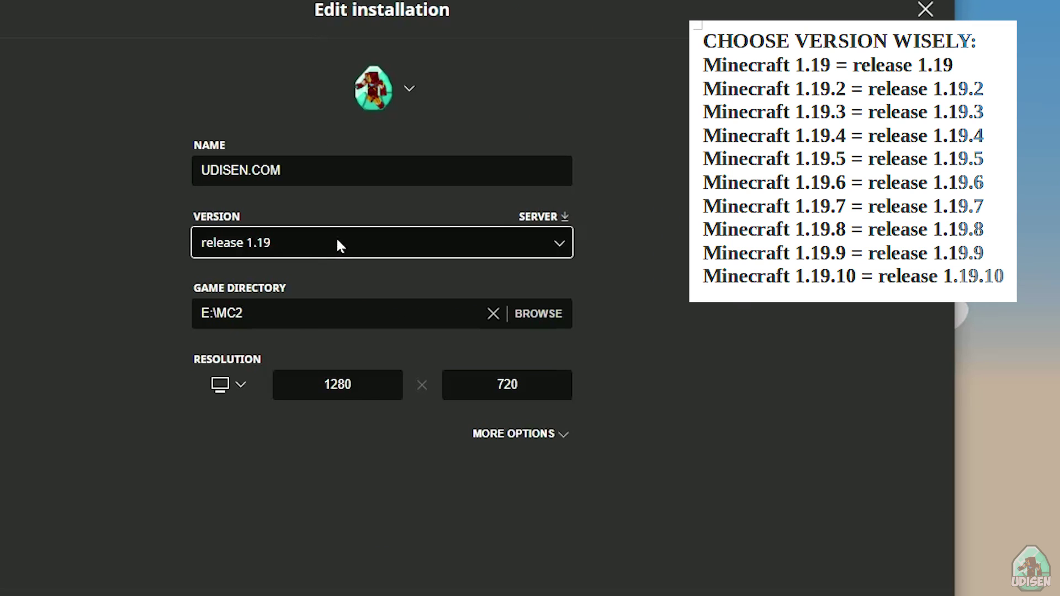
left_click(339, 244)
left_click(309, 371)
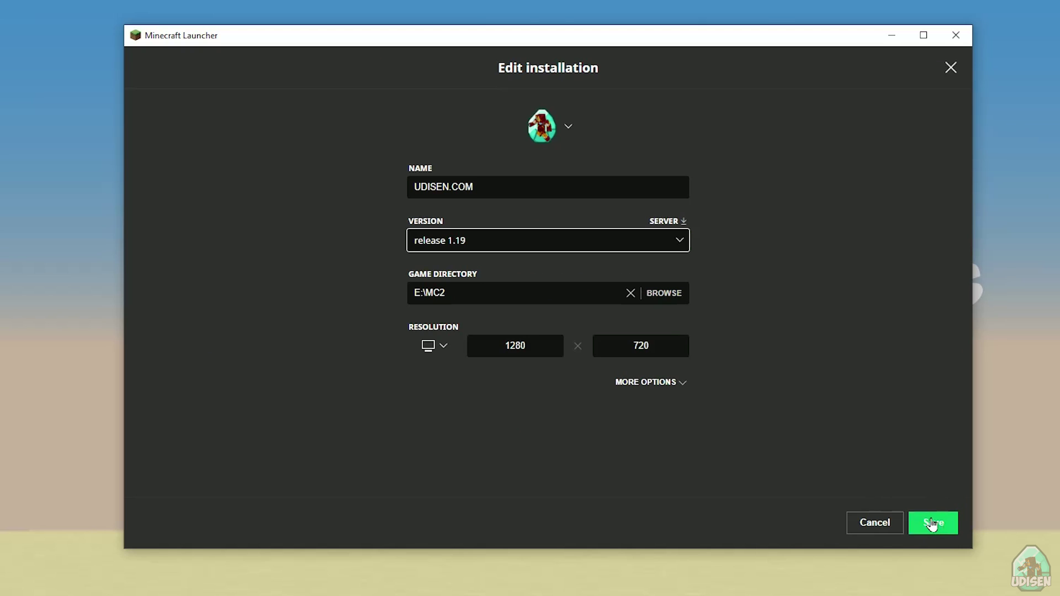
left_click(933, 524)
left_click(828, 229)
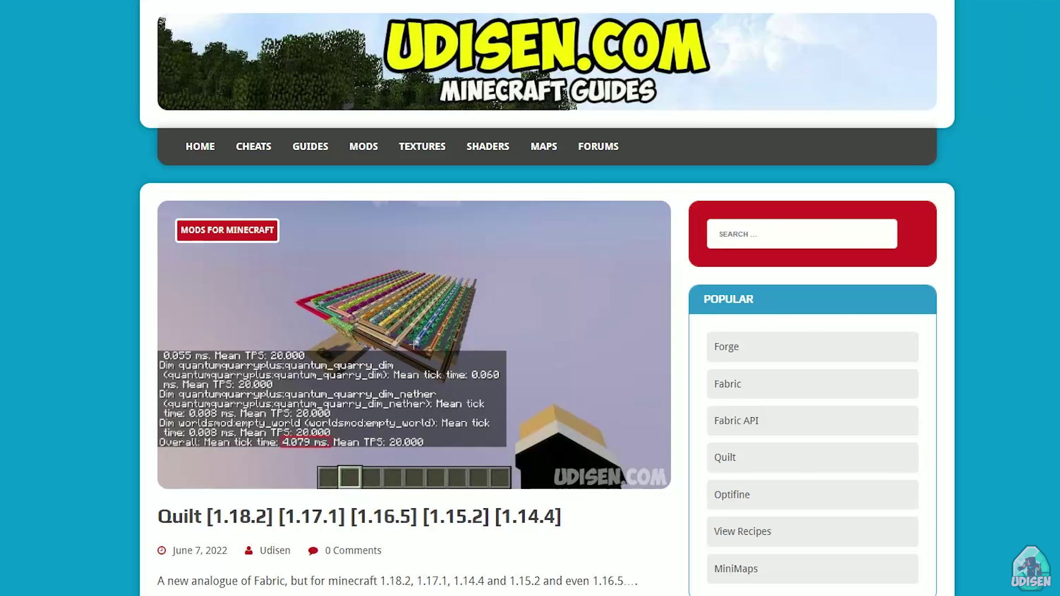
- Switch to the UDISEN.COM website in the browser and examine which Minecraft versions the Fabric download supports
scroll(581, 188, "down", 2)
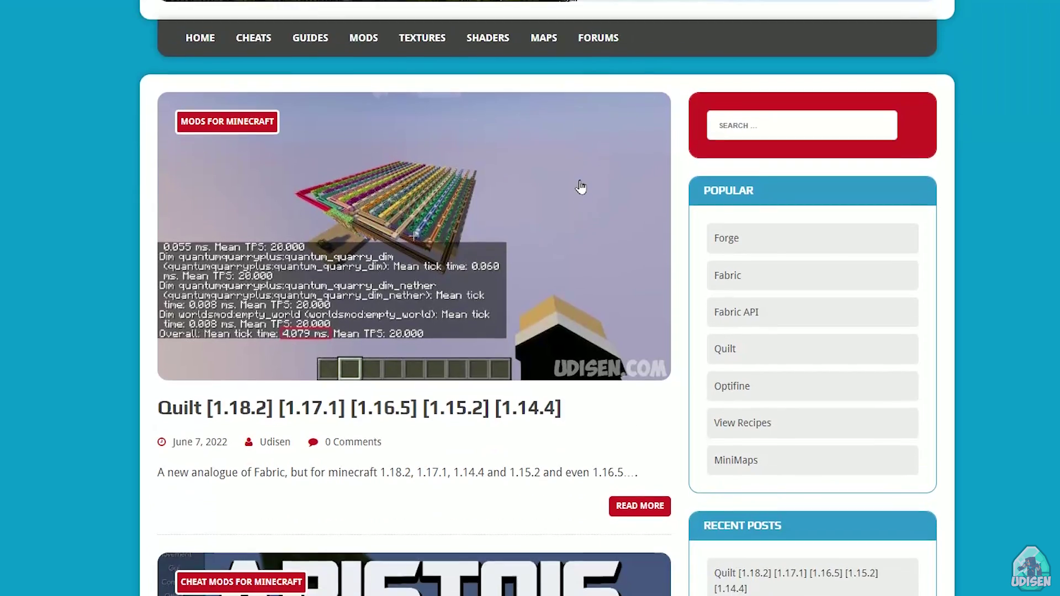
scroll(581, 188, "down", 1)
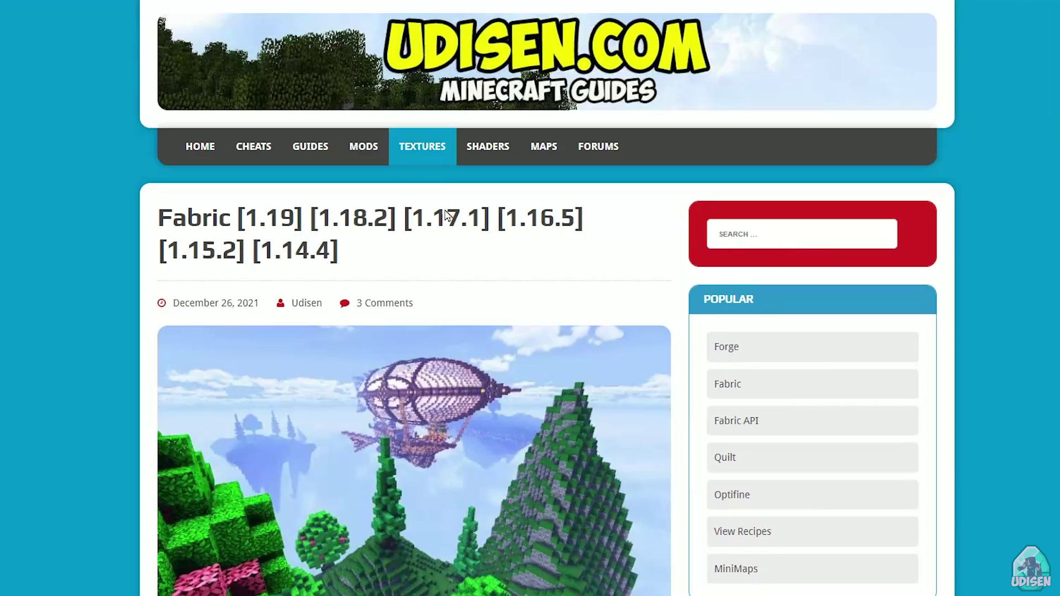
scroll(470, 231, "down", 10)
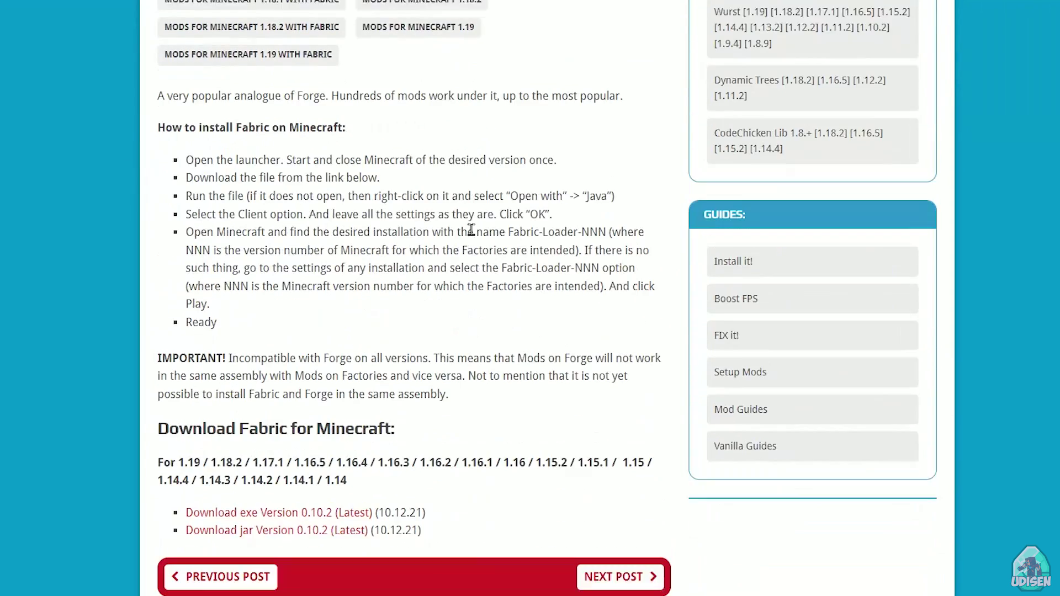
scroll(385, 227, "up", 1)
scroll(385, 227, "up", 1)
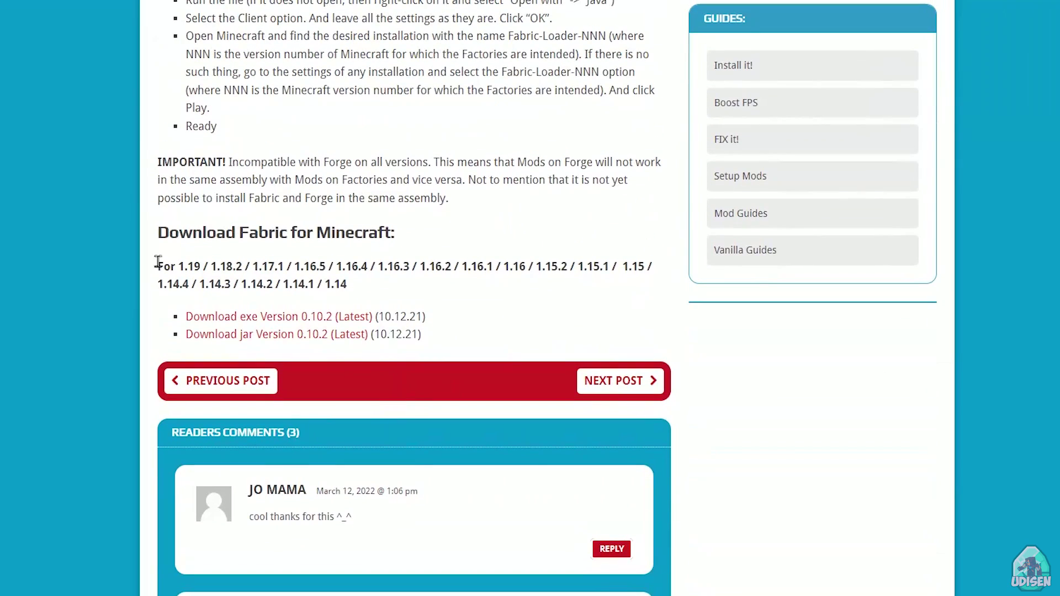
left_click_drag(158, 262, 366, 296)
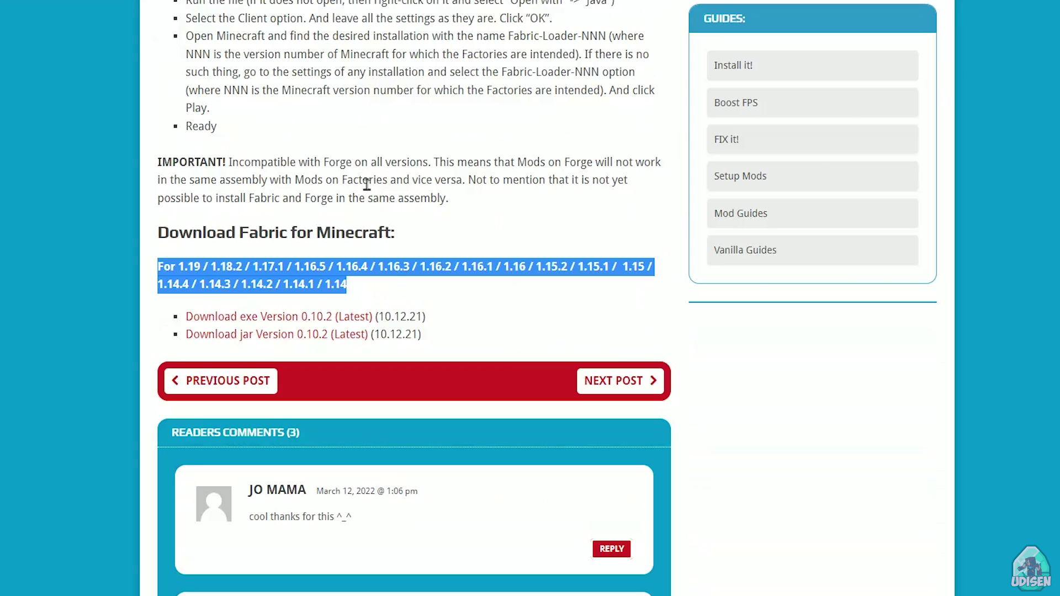
left_click(424, 267)
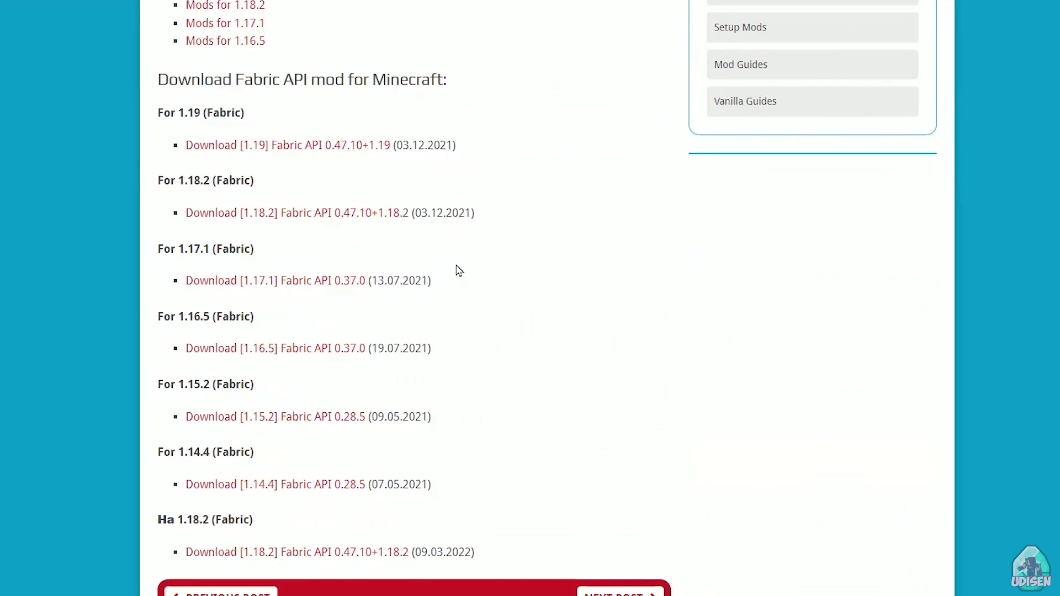
- Check the Minecraft versions offered for the Fabric API mod and download Fabric API 0.47.10+1.19 for 1.19
scroll(456, 271, "up", 3)
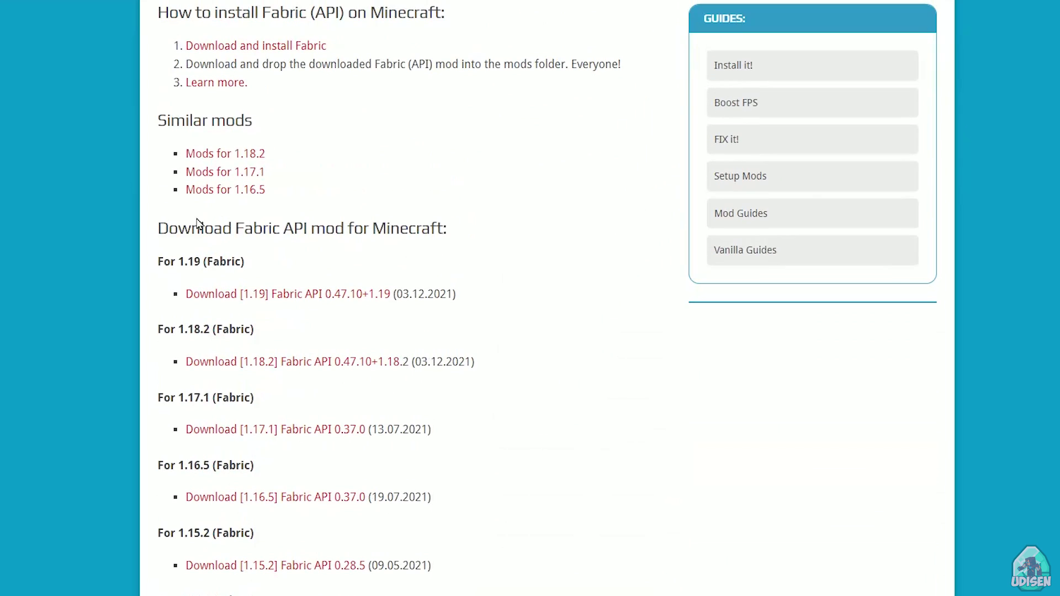
left_click_drag(239, 229, 313, 228)
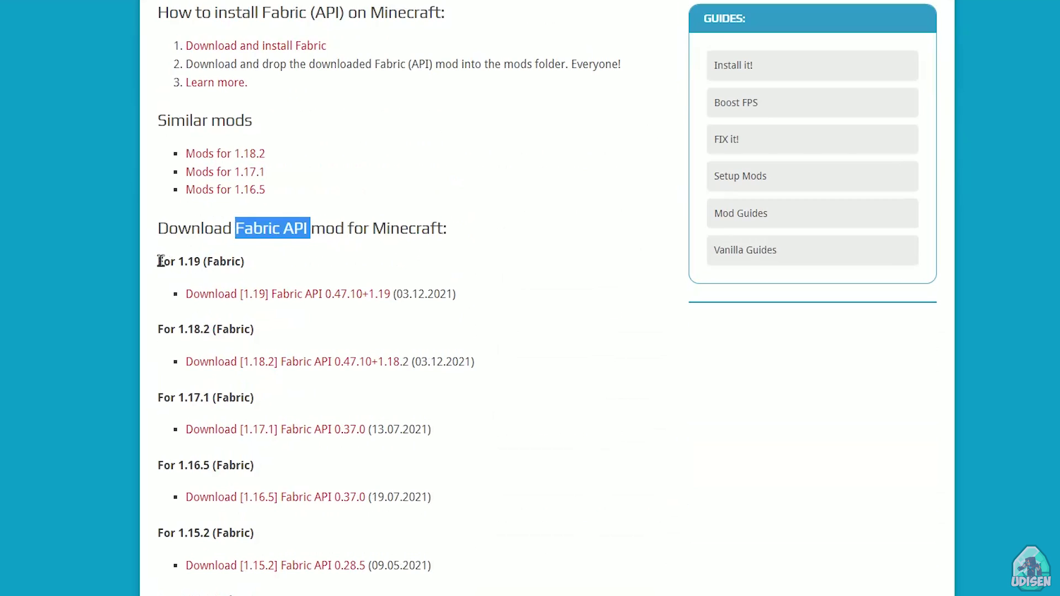
left_click_drag(160, 261, 203, 269)
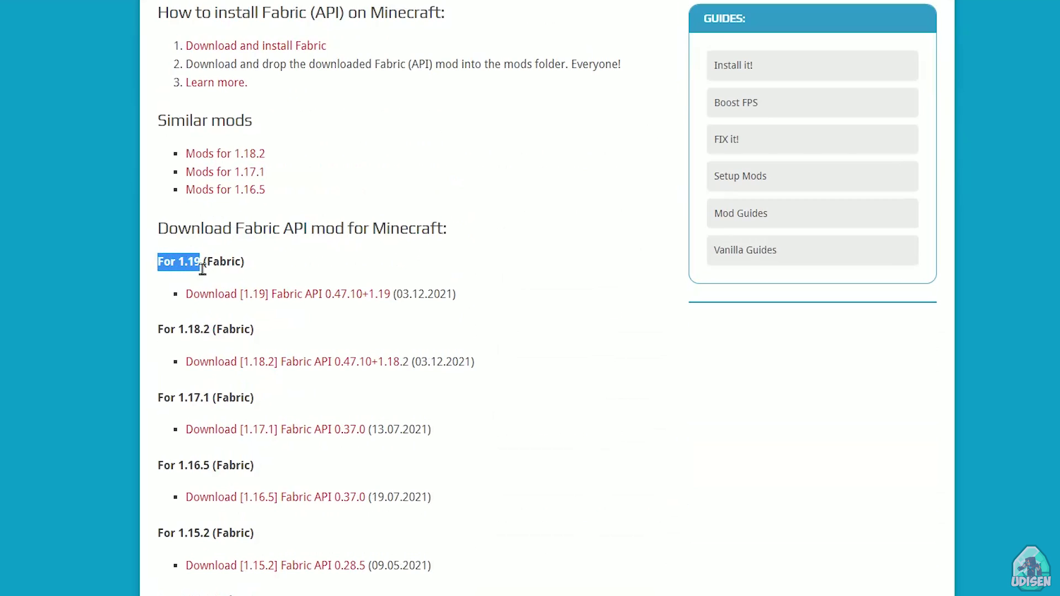
left_click_drag(162, 330, 210, 329)
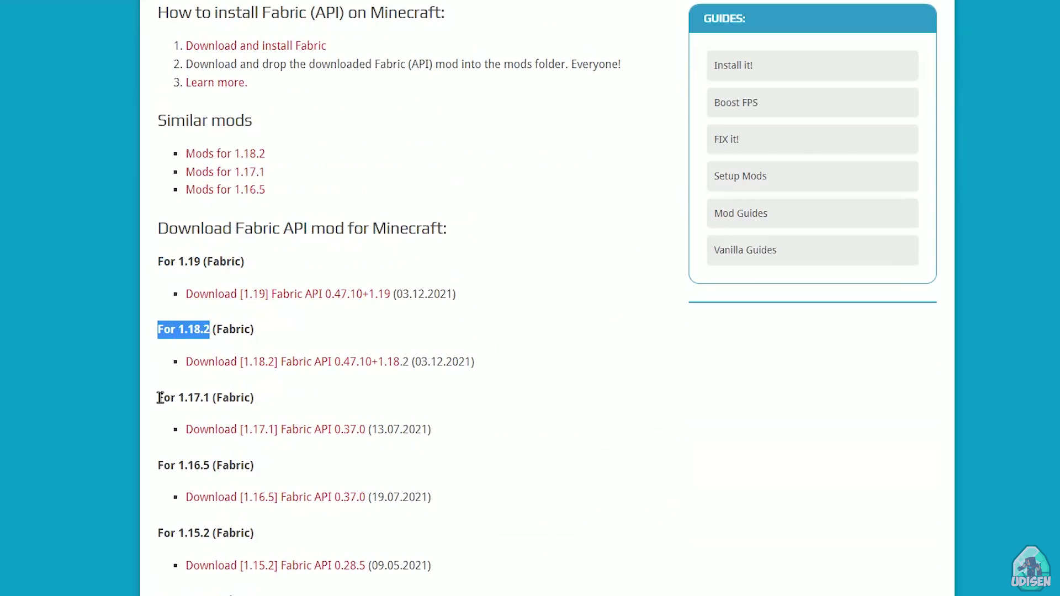
left_click_drag(158, 398, 197, 393)
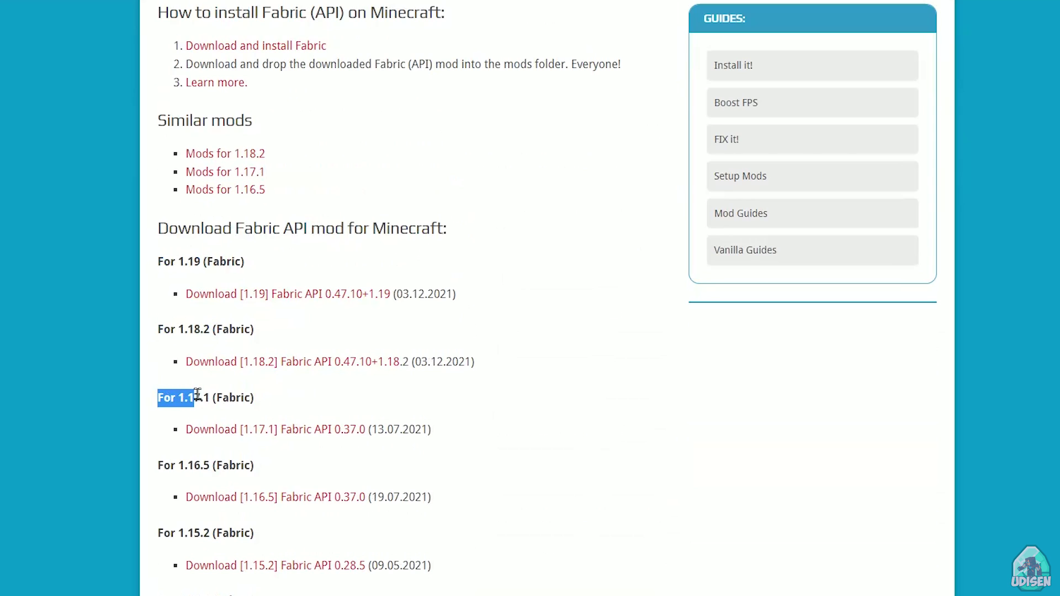
left_click(301, 292)
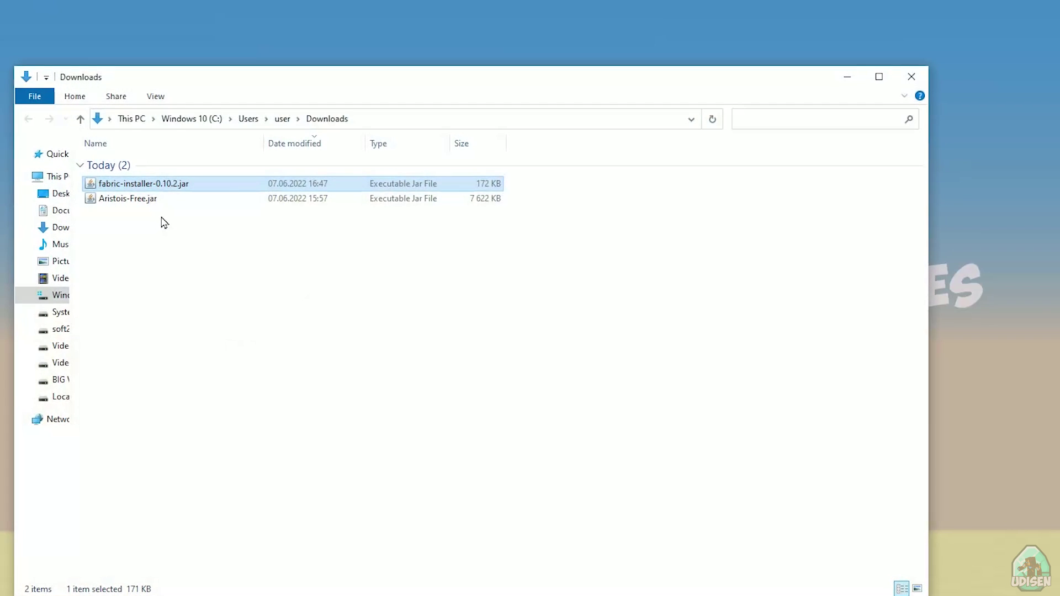
- Delete Aristois-Free.jar from the Downloads folder and show the folder's files as large icons
left_click(147, 201)
key("Delete")
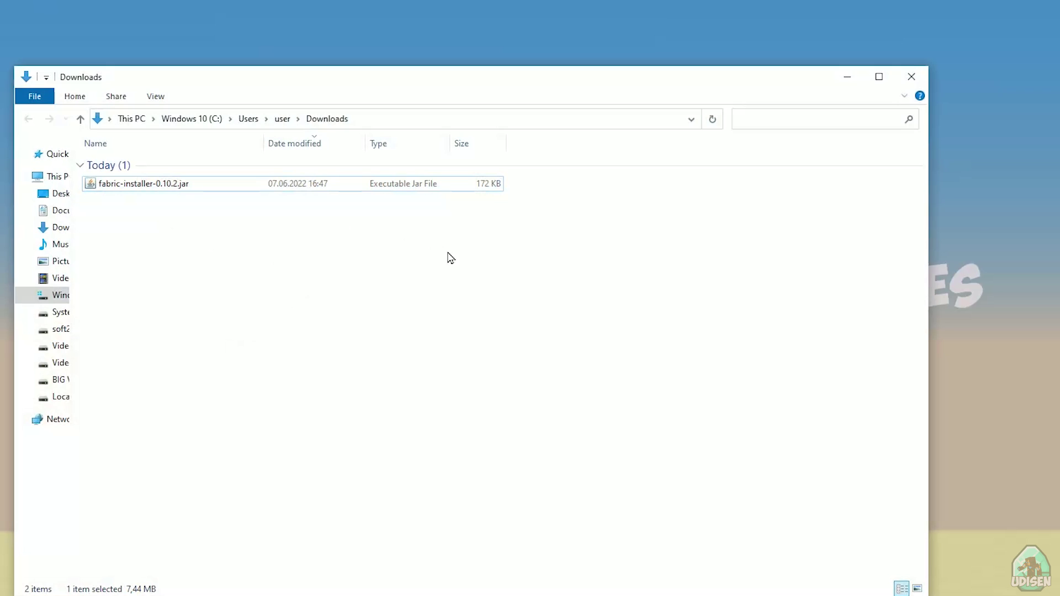
right_click(433, 238)
mouse_move(564, 270)
left_click(663, 284)
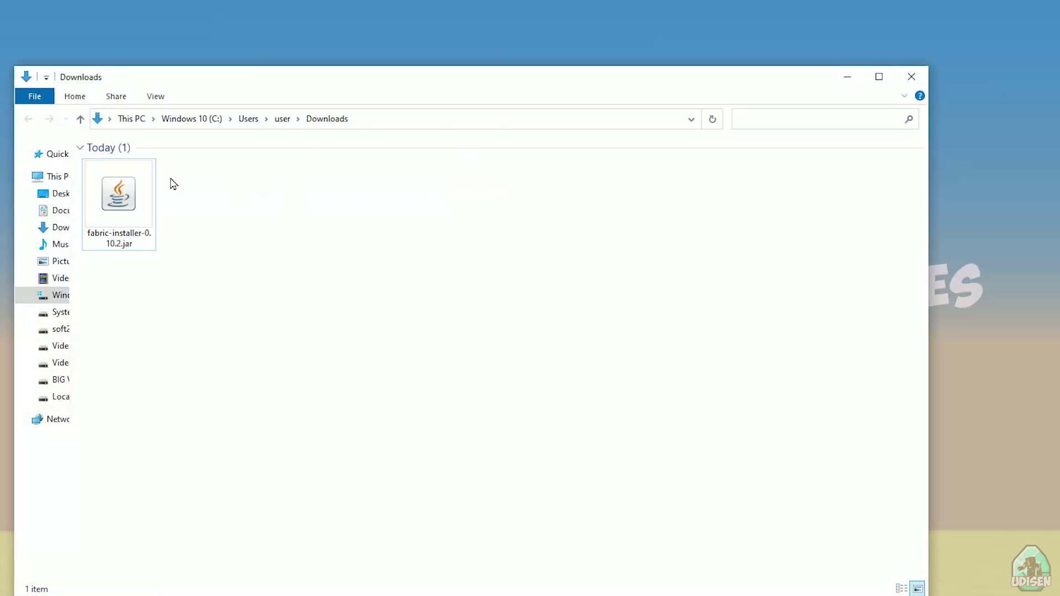
- Run fabric-installer-0.10.2.jar from the Downloads folder and reposition the installer window
left_click(112, 195)
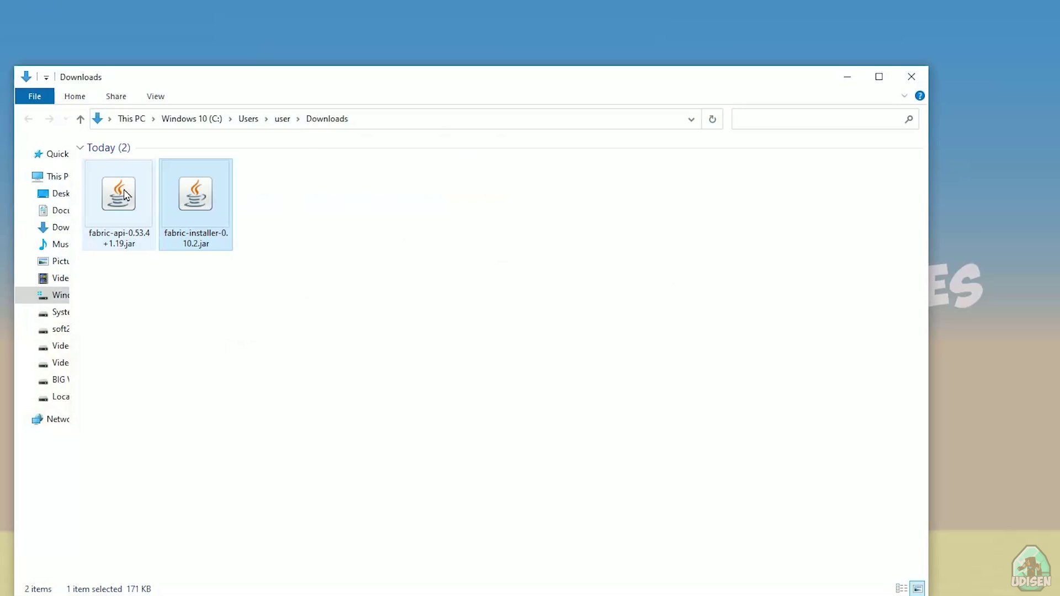
double_click(196, 195)
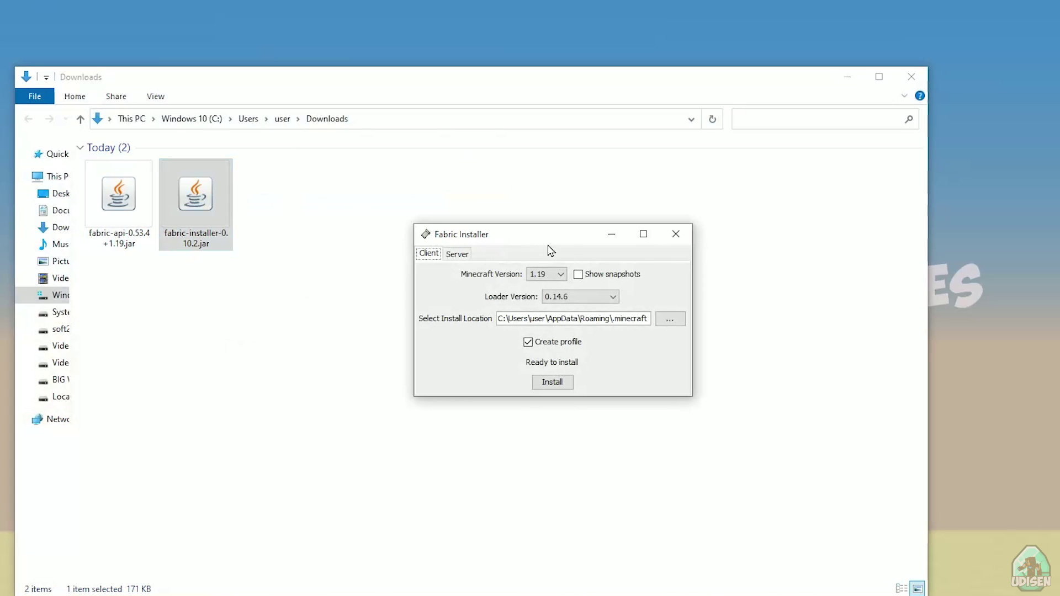
left_click_drag(563, 242, 504, 198)
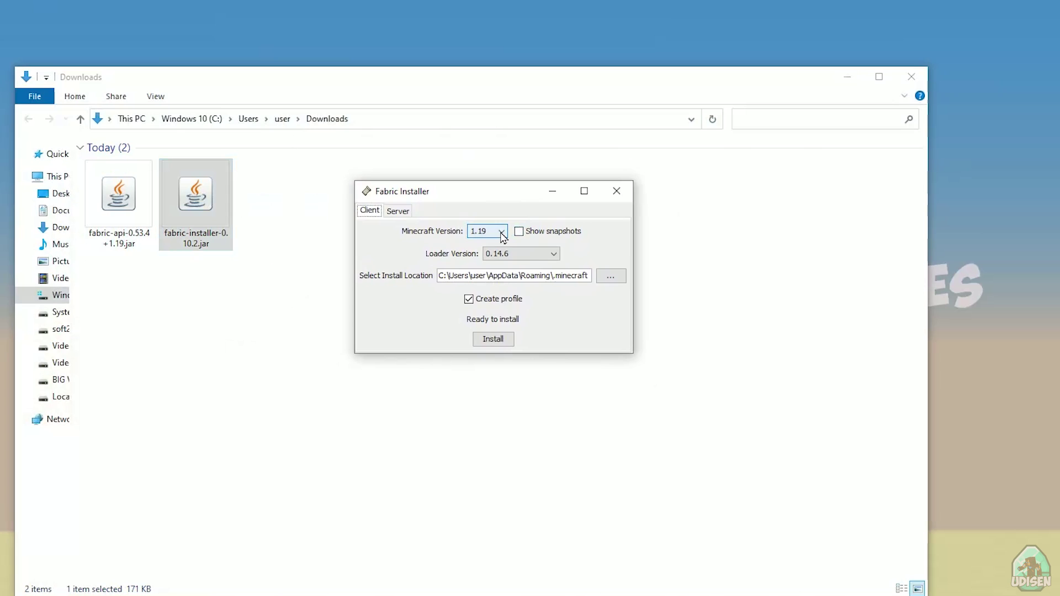
- Choose Minecraft version 1.19 and loader version 0.14.6 for the client, and bring up the server installation options
left_click(503, 236)
left_click(479, 241)
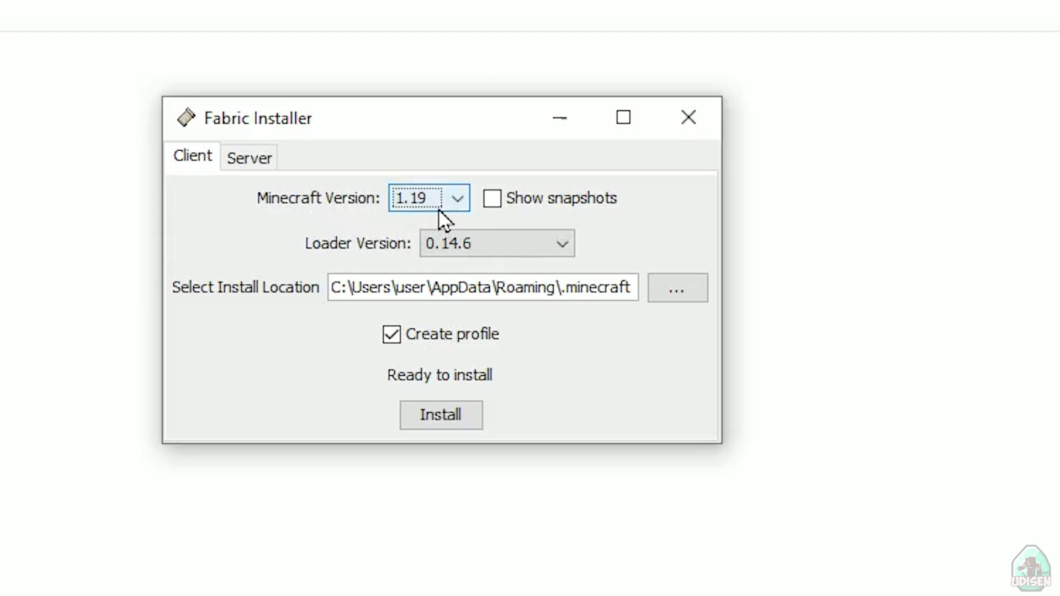
left_click(496, 246)
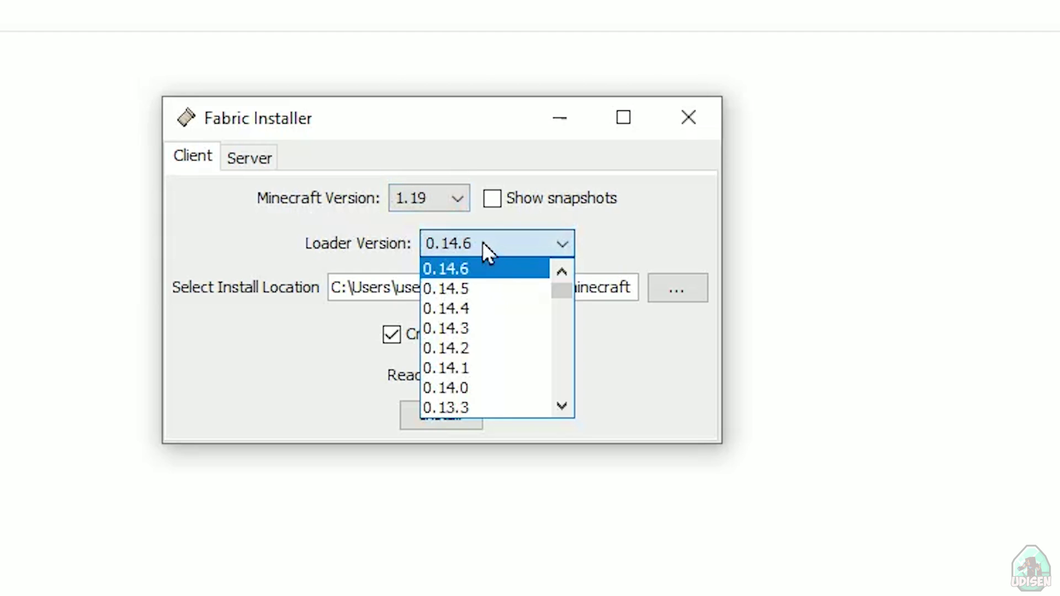
left_click(327, 237)
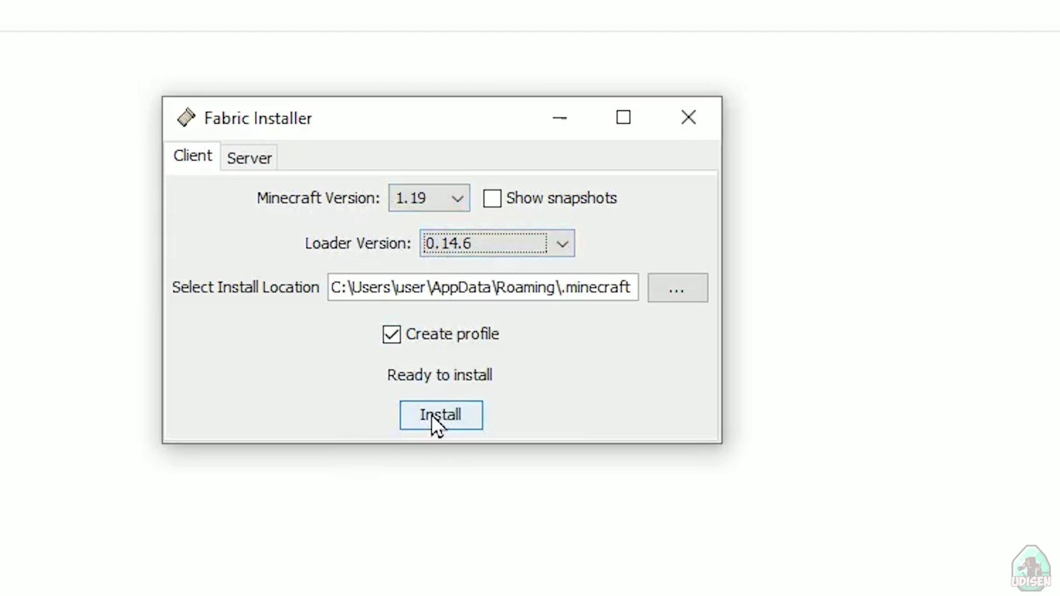
left_click(250, 164)
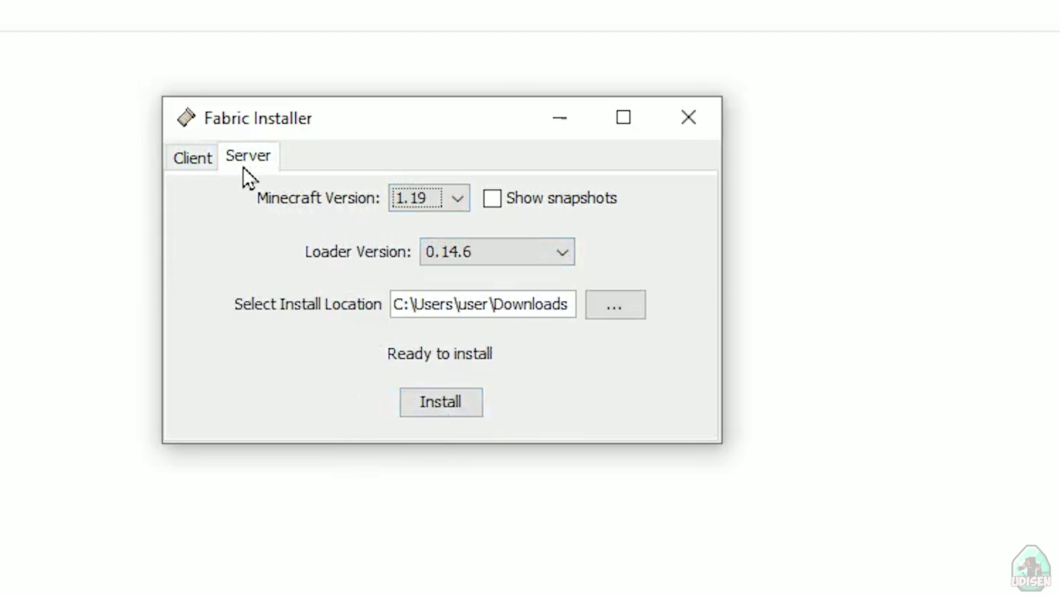
- Install Fabric Loader 0.14.6 for Minecraft 1.19 as a client into the .minecraft folder and close the installer
left_click(190, 162)
left_click(440, 417)
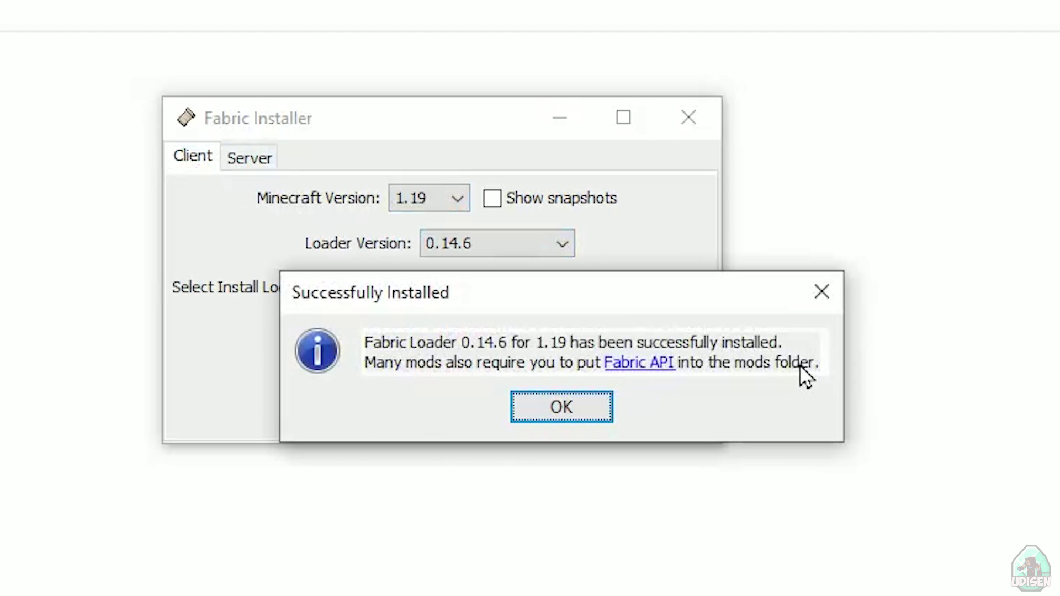
left_click(540, 407)
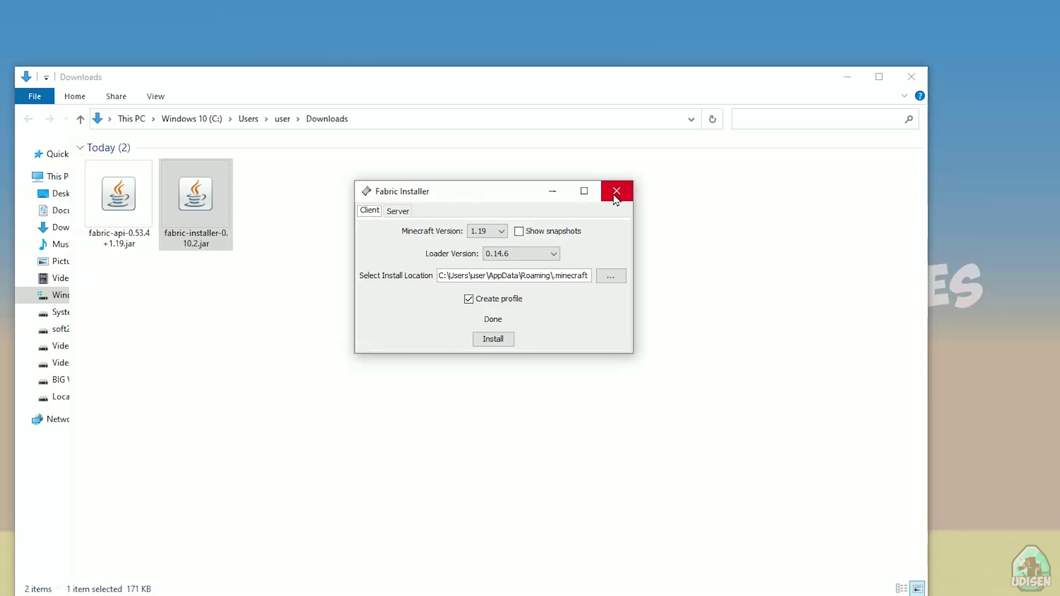
left_click(687, 119)
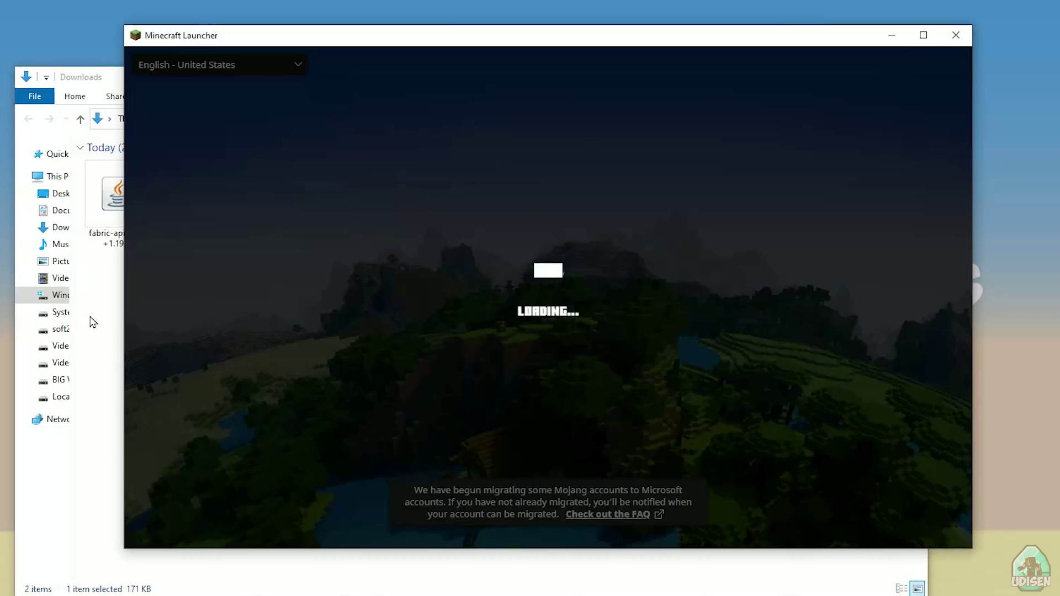
- Copy fabric-api-0.53.4+1.19.jar from the Downloads folder and minimize that folder to reveal the Minecraft Launcher
left_click(80, 346)
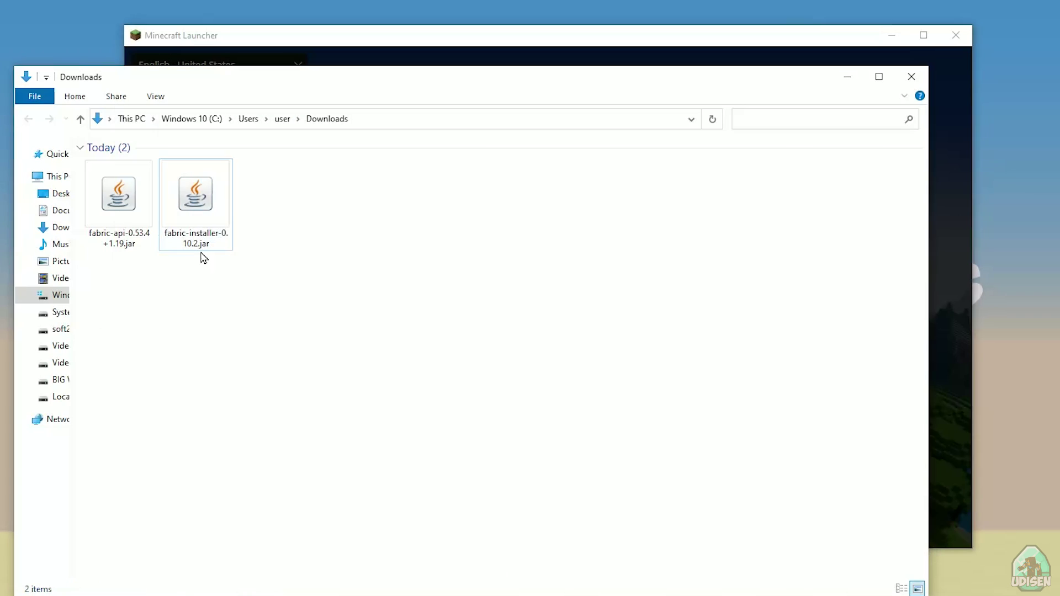
left_click(133, 213)
right_click(122, 198)
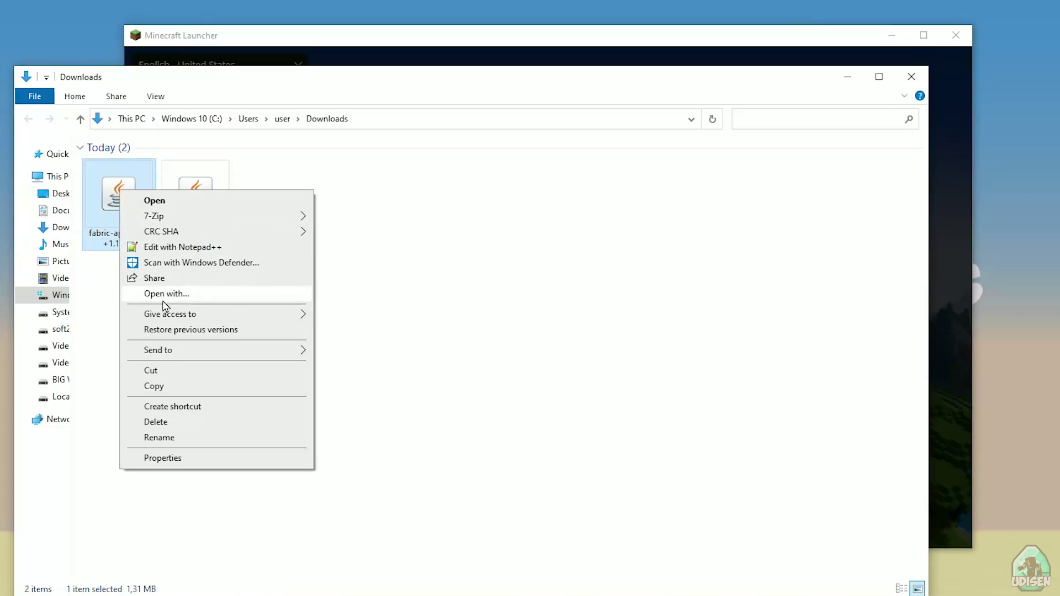
left_click(182, 386)
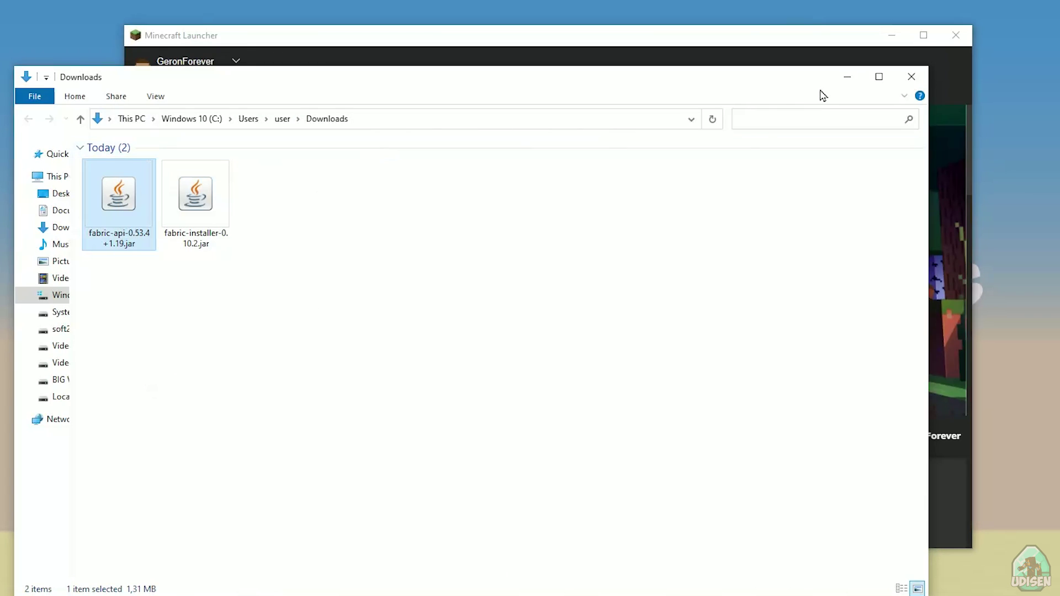
left_click(847, 77)
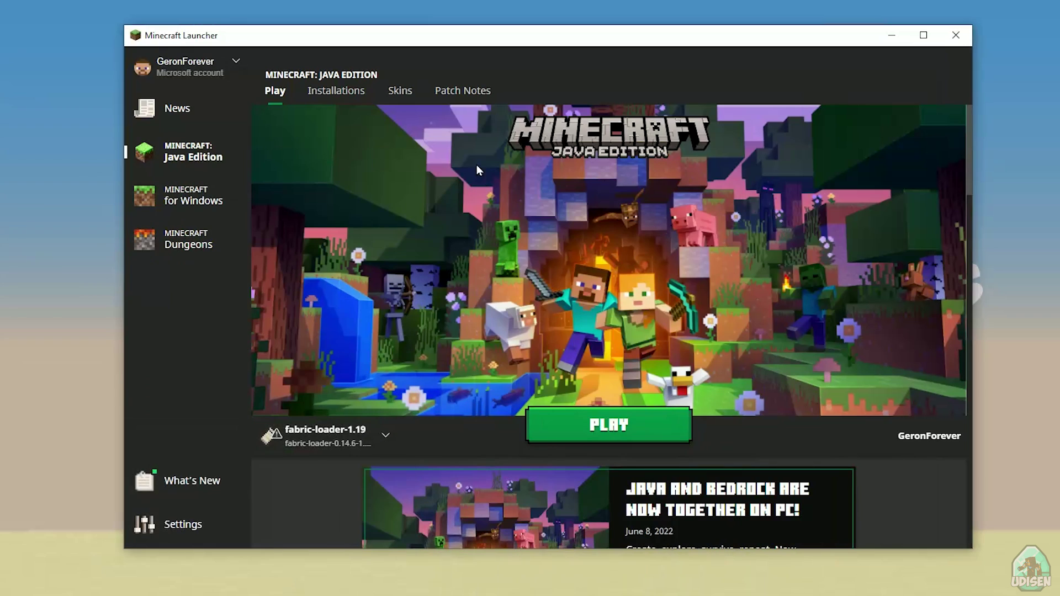
- List the launcher's installations with modded versions enabled and open the game folder of fabric-loader-1.19
left_click(333, 95)
mouse_move(563, 230)
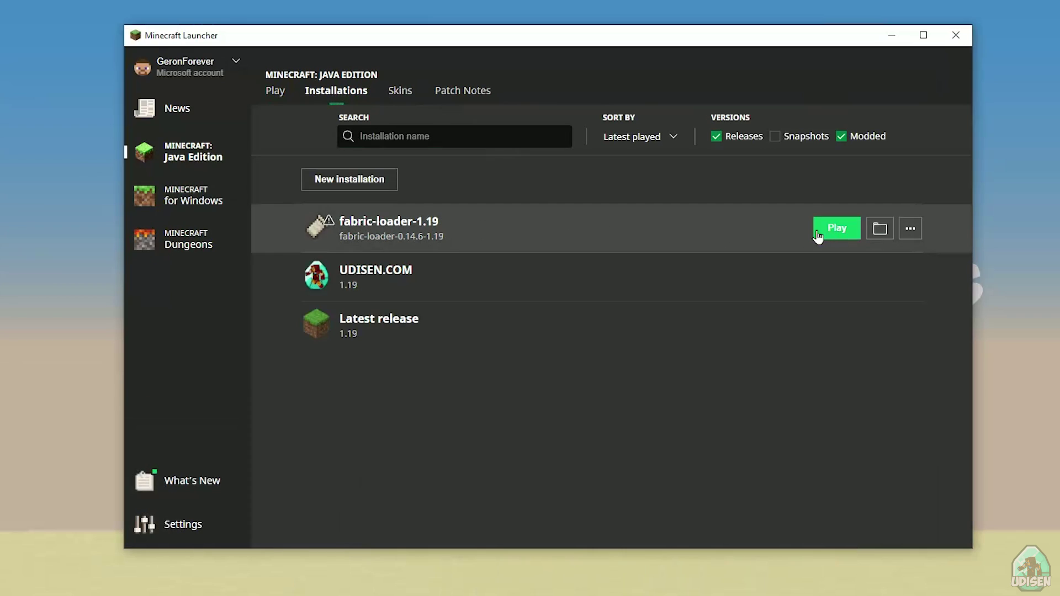
left_click(841, 136)
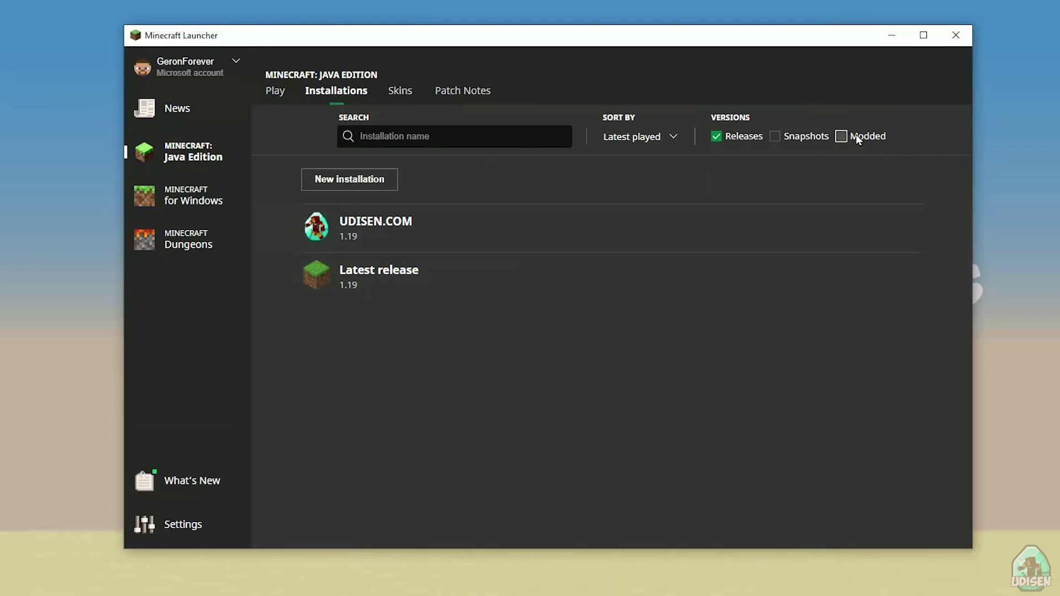
left_click(878, 139)
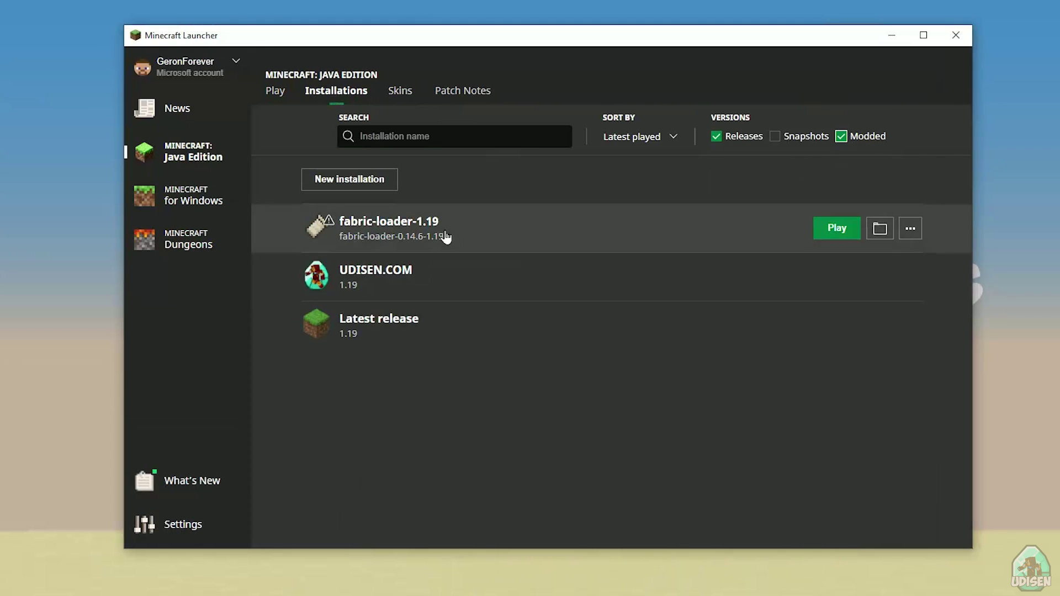
left_click(880, 229)
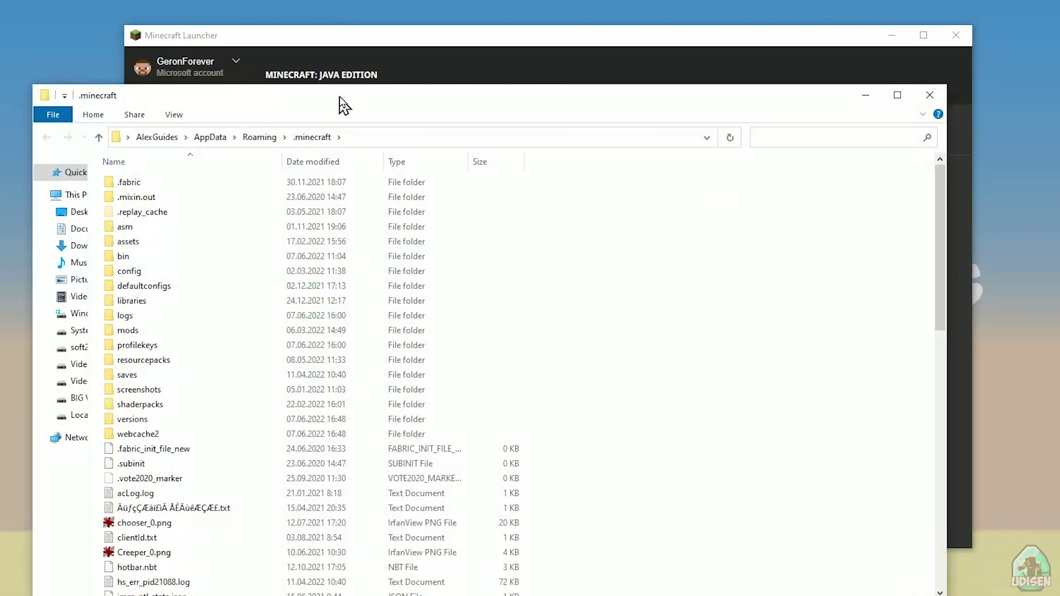
- Delete minecraft-comes-alive-7.1.0-forge.jar from the mods folder and return to the .minecraft folder
left_click_drag(339, 100, 362, 25)
double_click(151, 257)
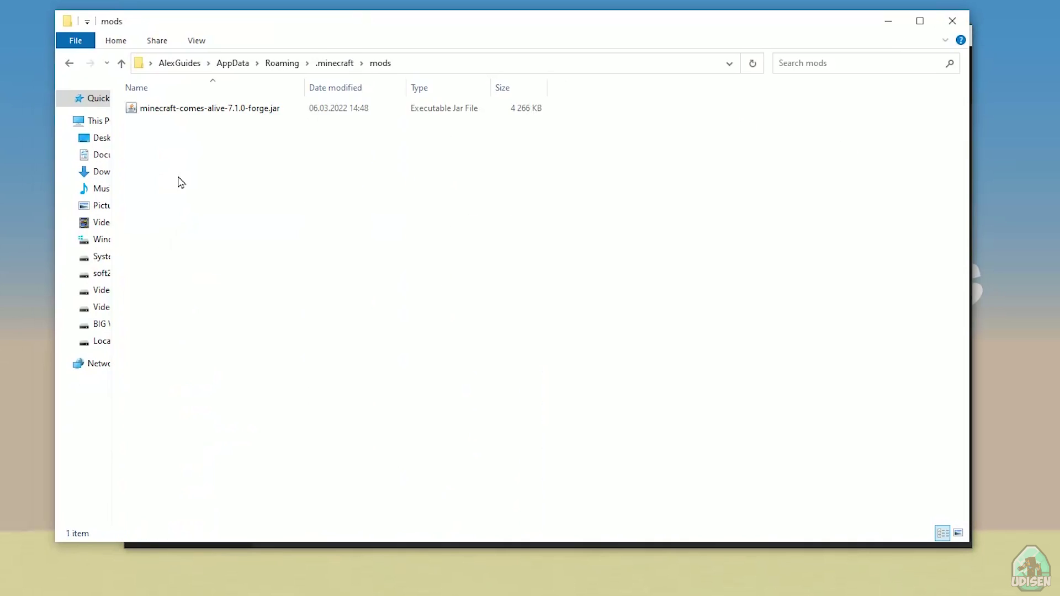
left_click(174, 110)
key("Delete")
key("alt+Left")
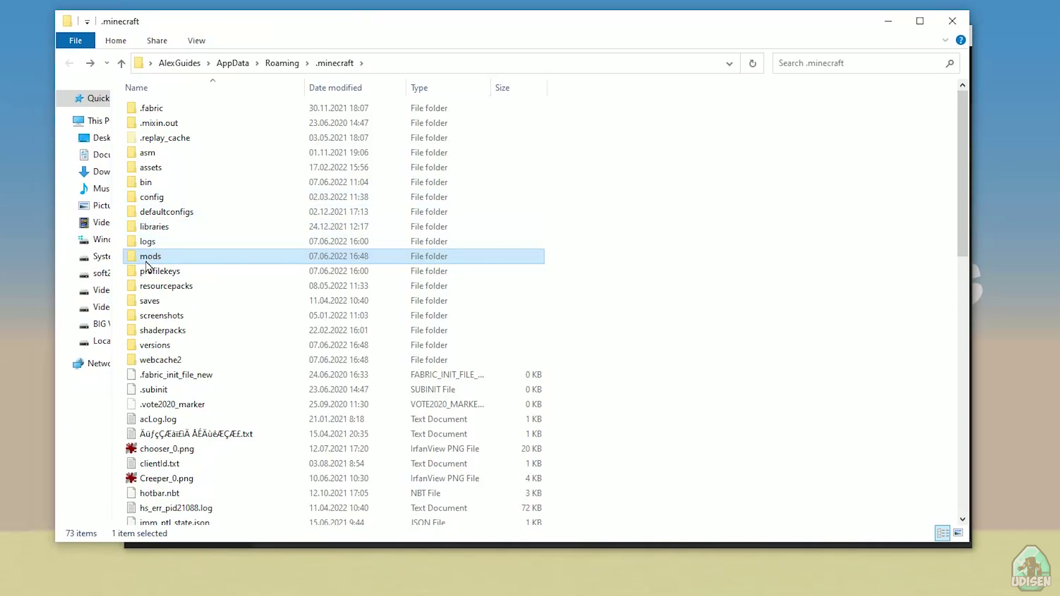
left_click(136, 269)
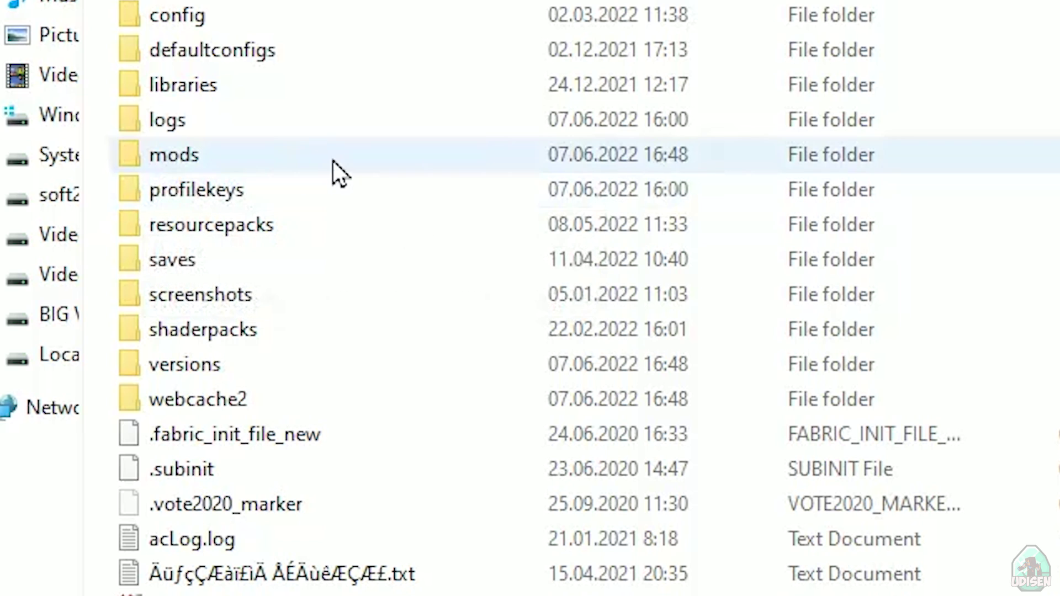
right_click(363, 154)
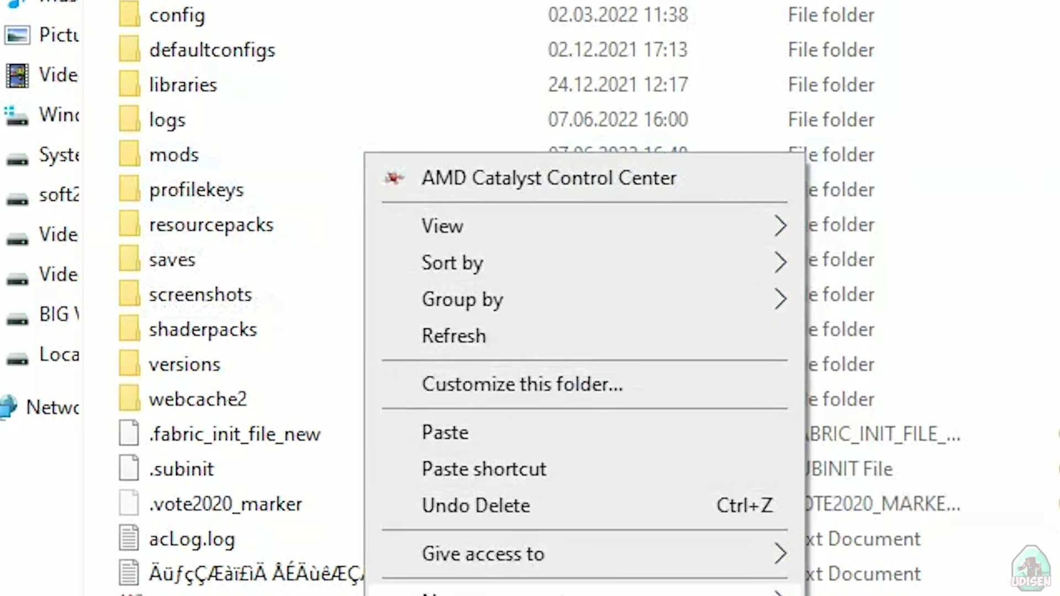
mouse_move(558, 591)
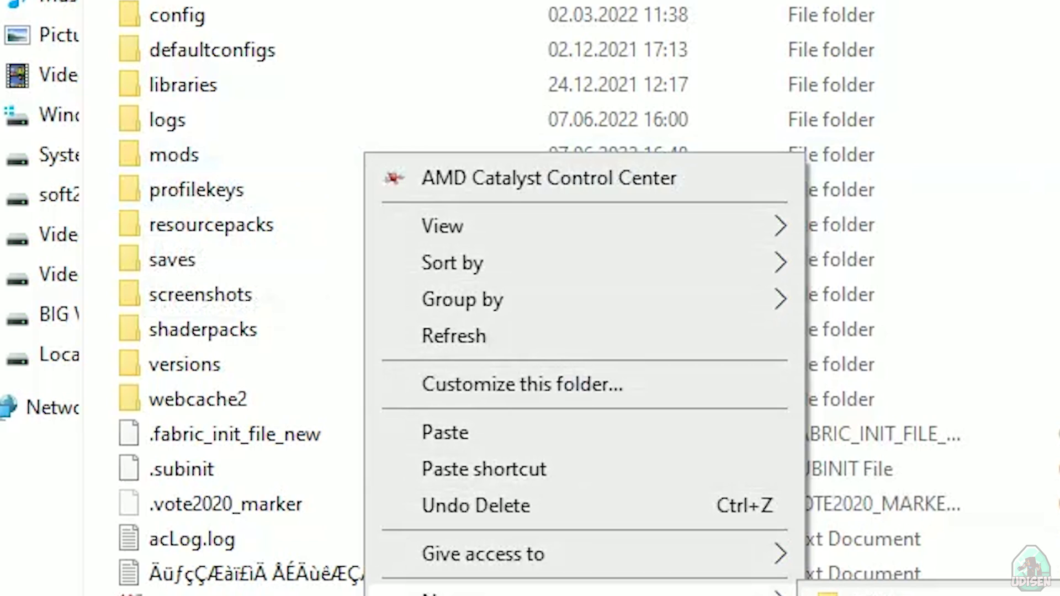
left_click(165, 155)
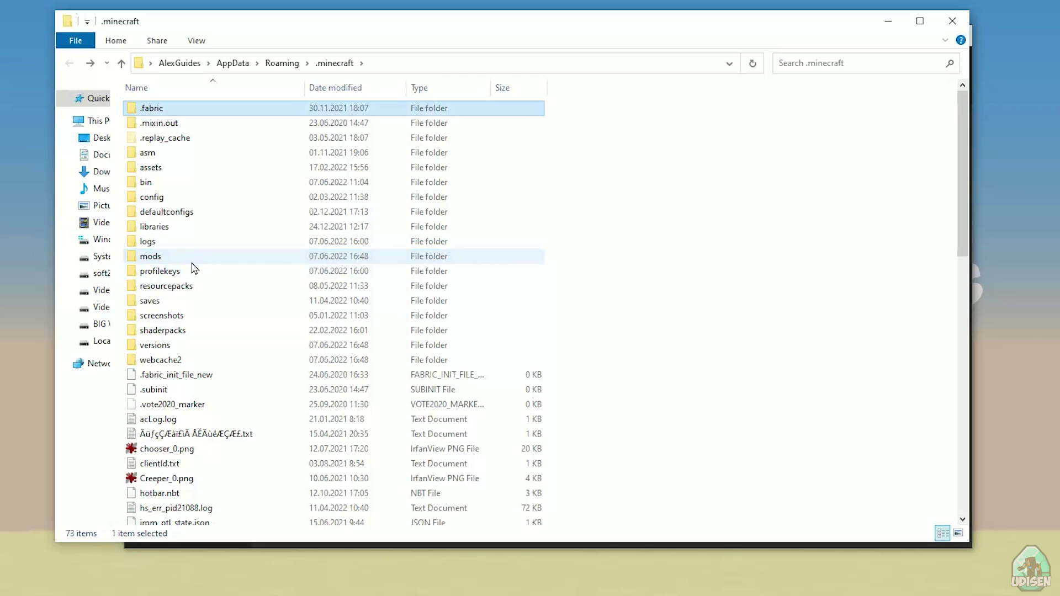
- Open the mods folder inside .minecraft and paste the copied Fabric API file there
double_click(170, 259)
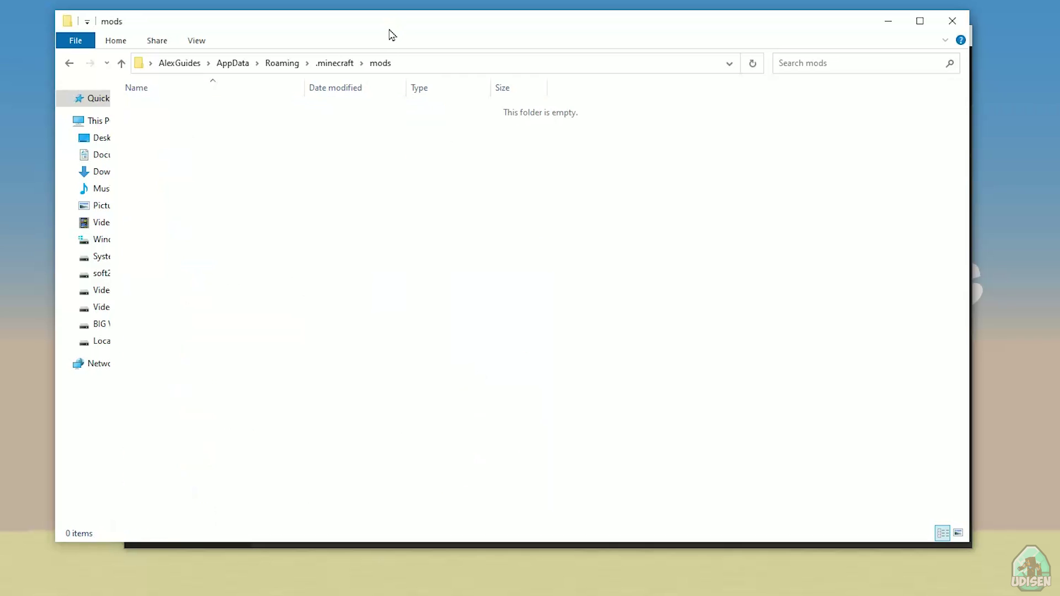
left_click_drag(389, 33, 292, 30)
right_click(230, 156)
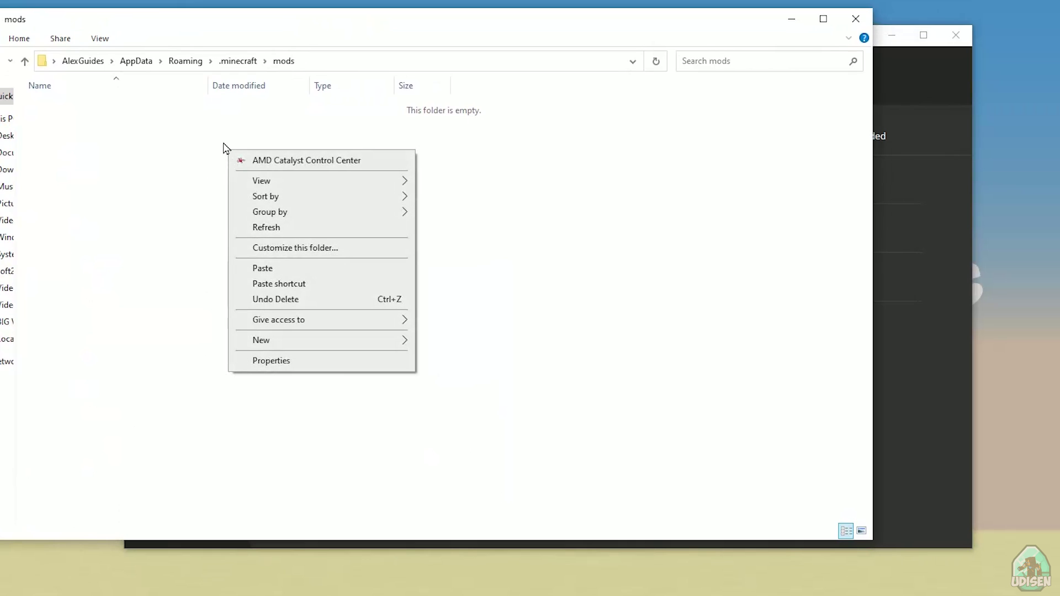
left_click(255, 267)
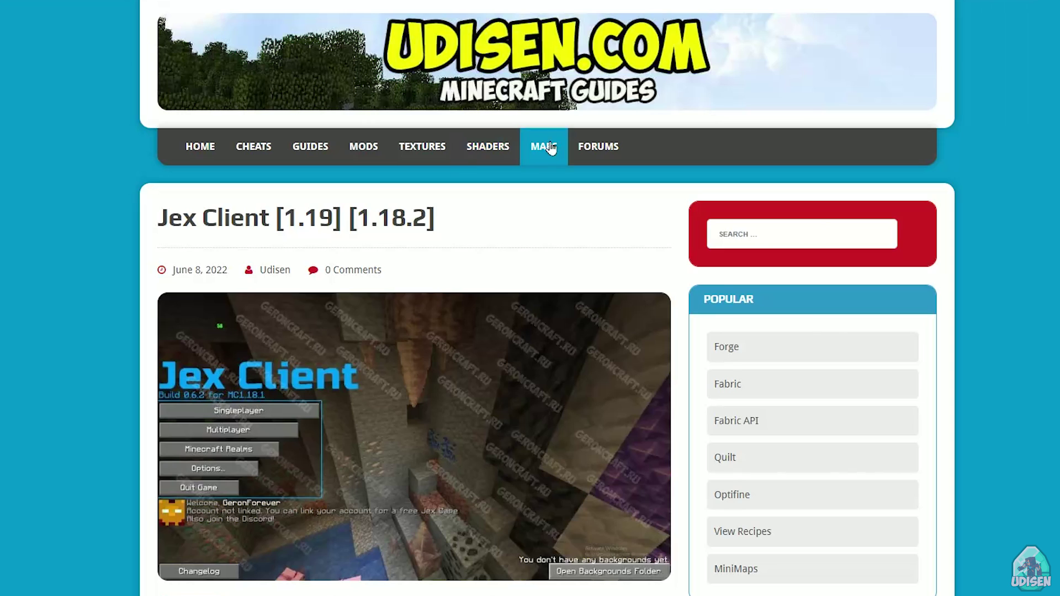
- Check the Minecraft versions offered on the Jex Client page and download Jex Client for 1.19 (Fabric)
scroll(541, 151, "down", 15)
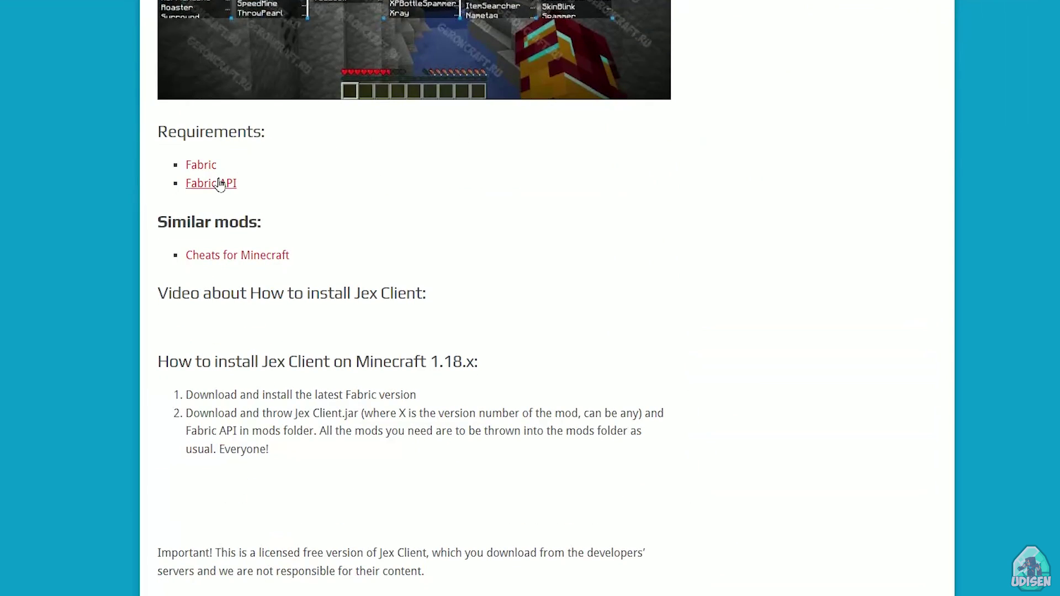
scroll(326, 151, "down", 6)
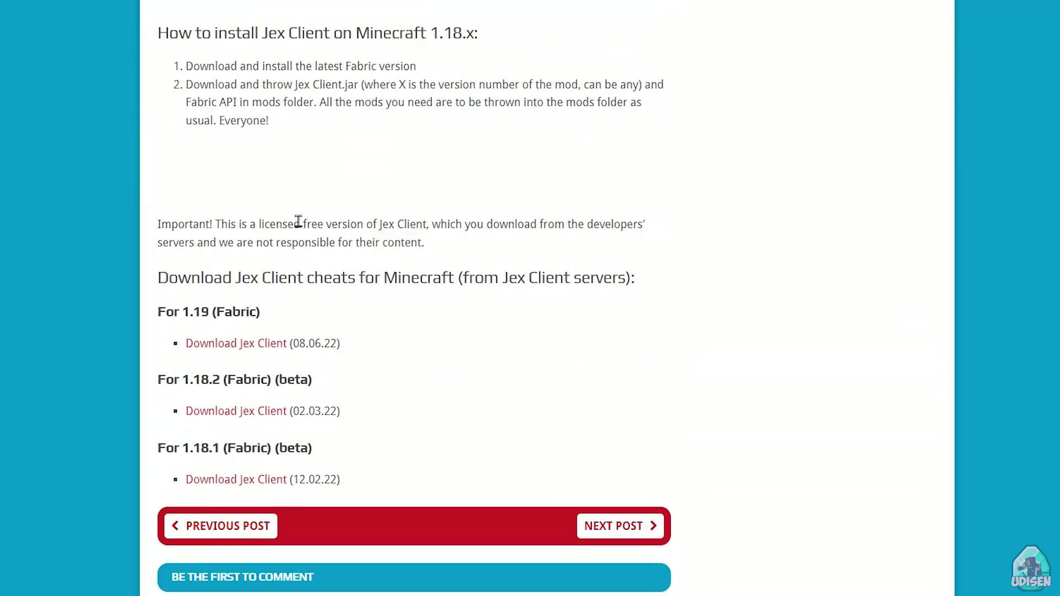
scroll(298, 221, "down", 3)
left_click_drag(211, 148, 156, 147)
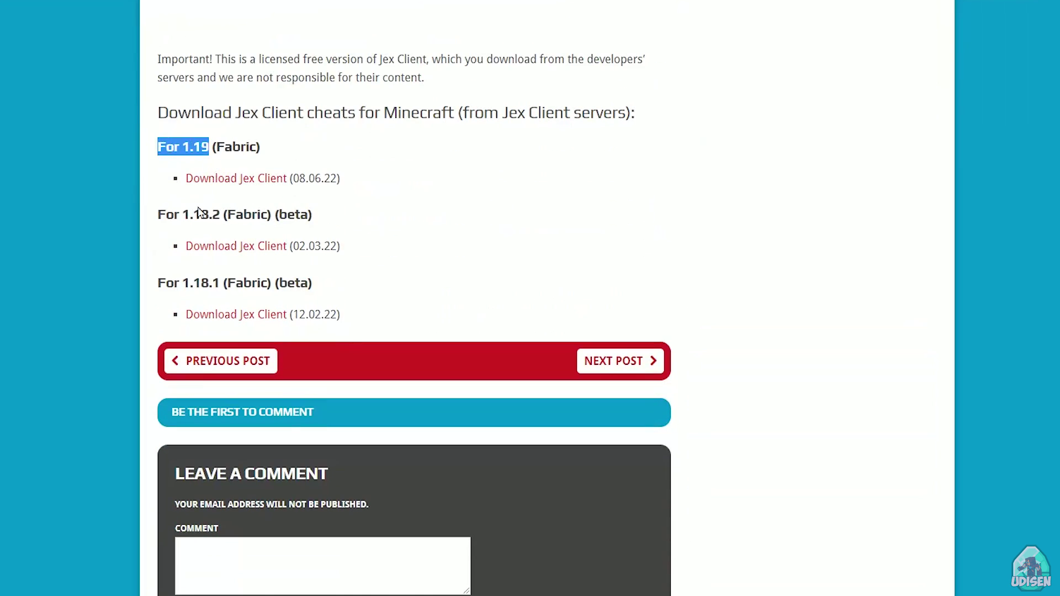
left_click_drag(222, 216, 145, 221)
left_click_drag(226, 276, 147, 282)
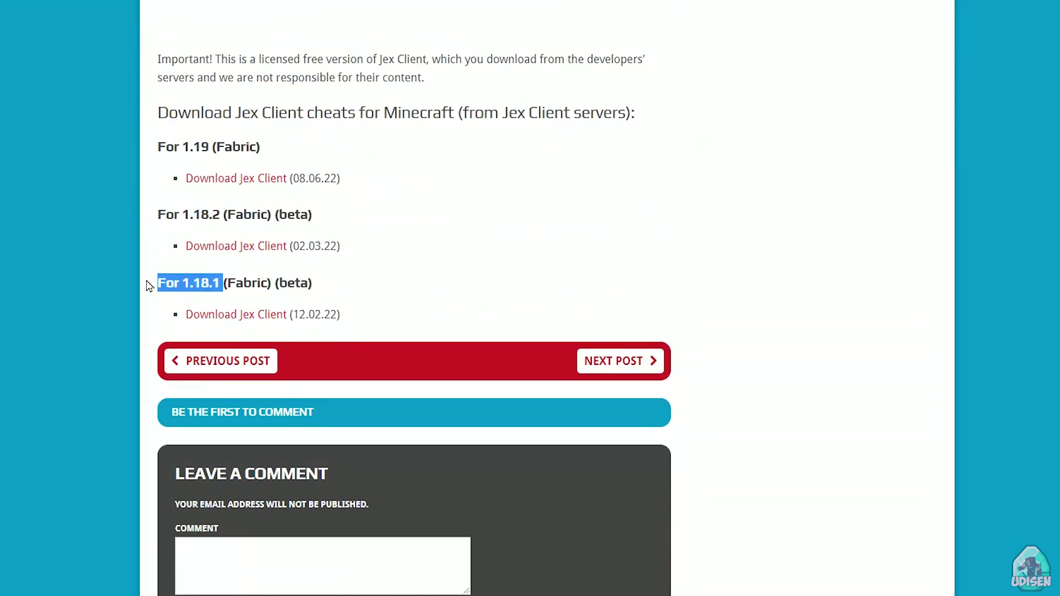
left_click(255, 177)
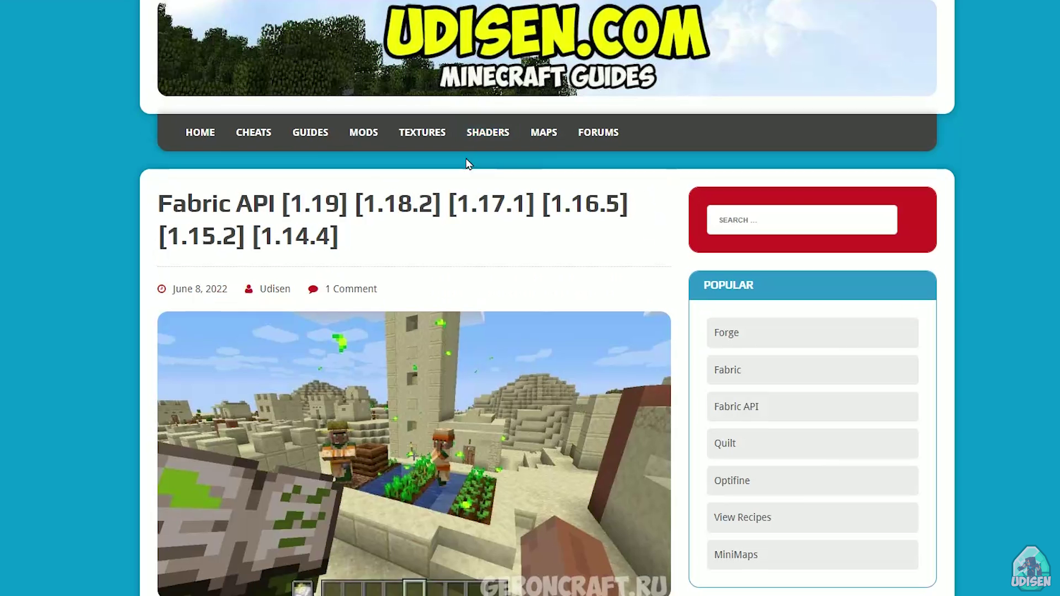
- Find the 1.19 section on the Fabric API page and download Fabric API 0.47.10+1.19
scroll(449, 149, "down", 15)
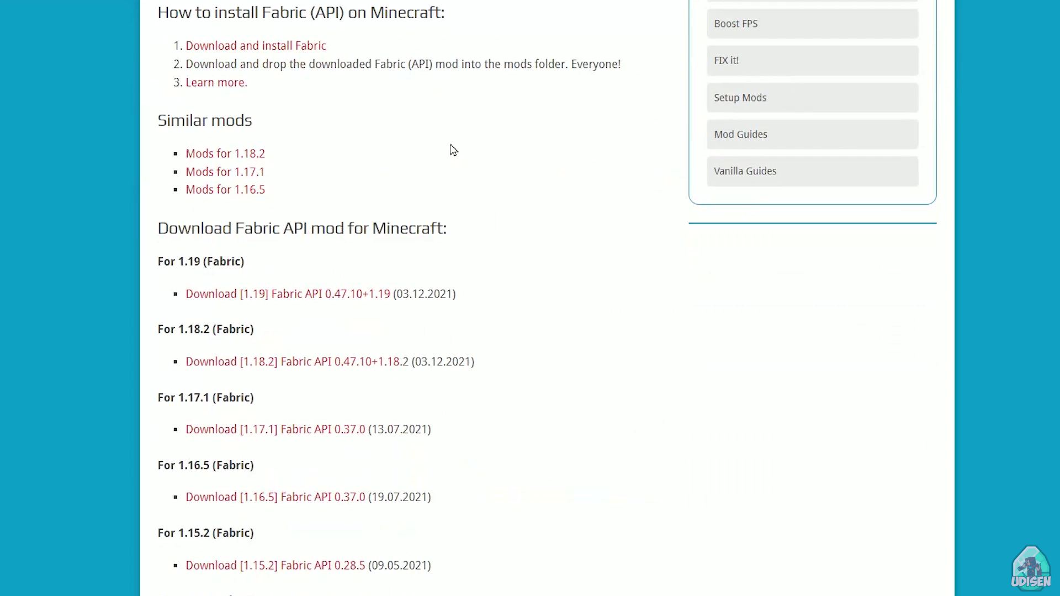
left_click_drag(204, 258, 155, 261)
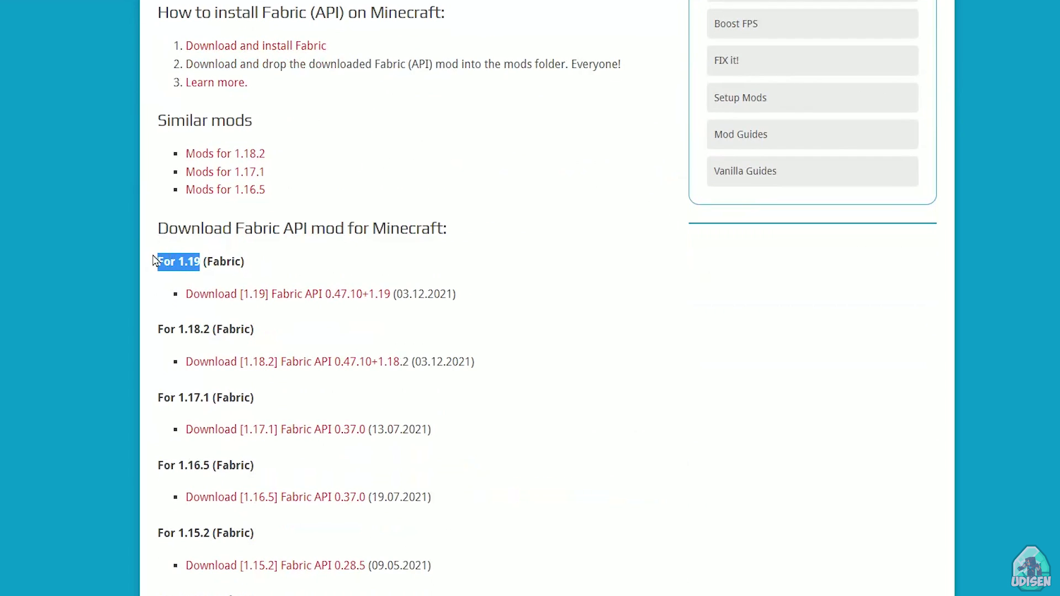
left_click(272, 296)
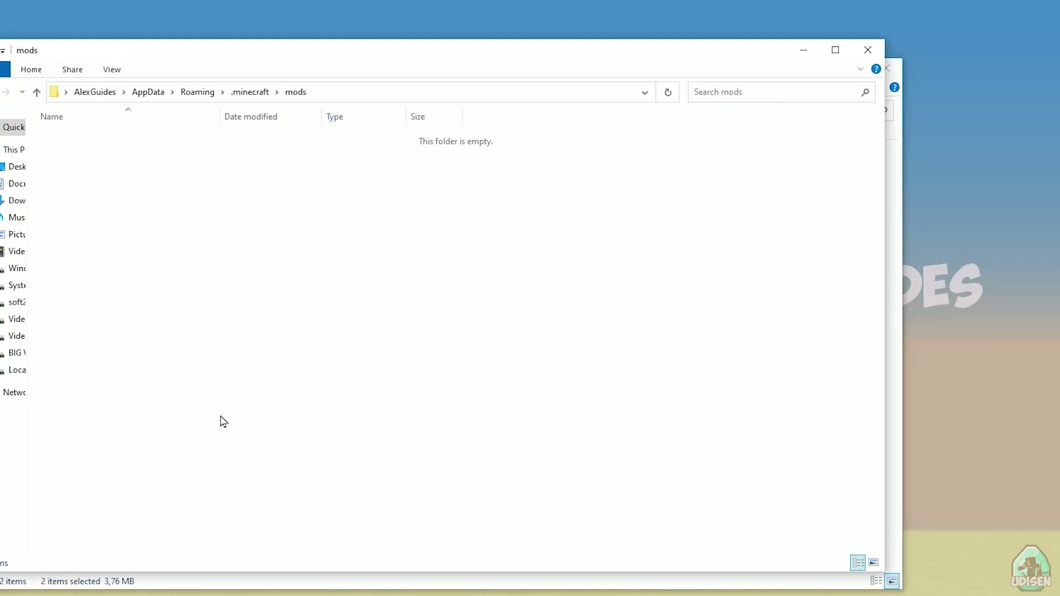
- Move fabric-api-0.53.4+1.19.jar and JexClient.jar from the Downloads folder into the mods folder
left_click(896, 272)
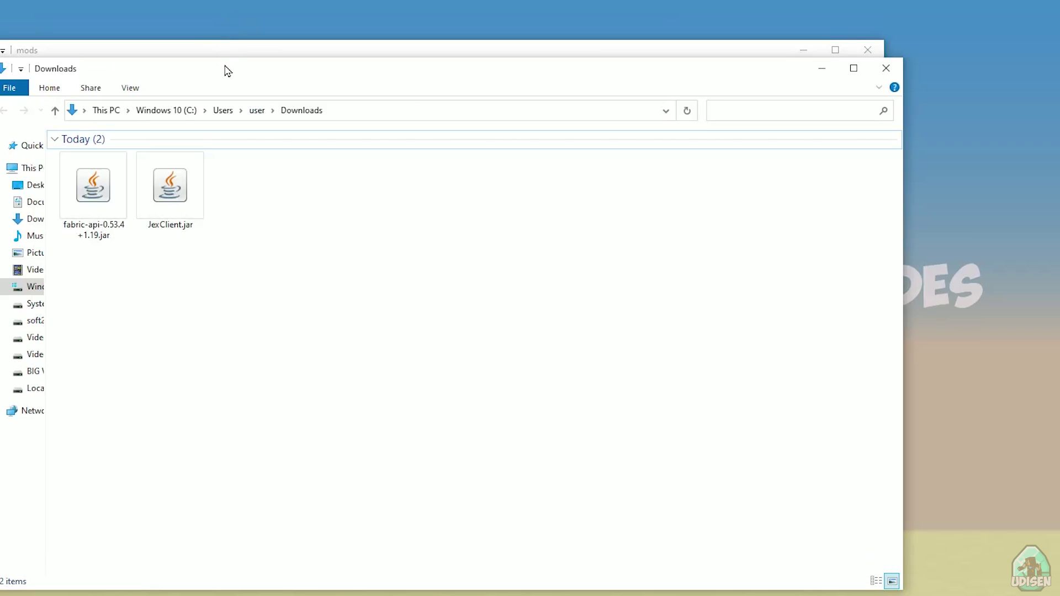
left_click_drag(227, 69, 938, 76)
left_click_drag(799, 187, 204, 216)
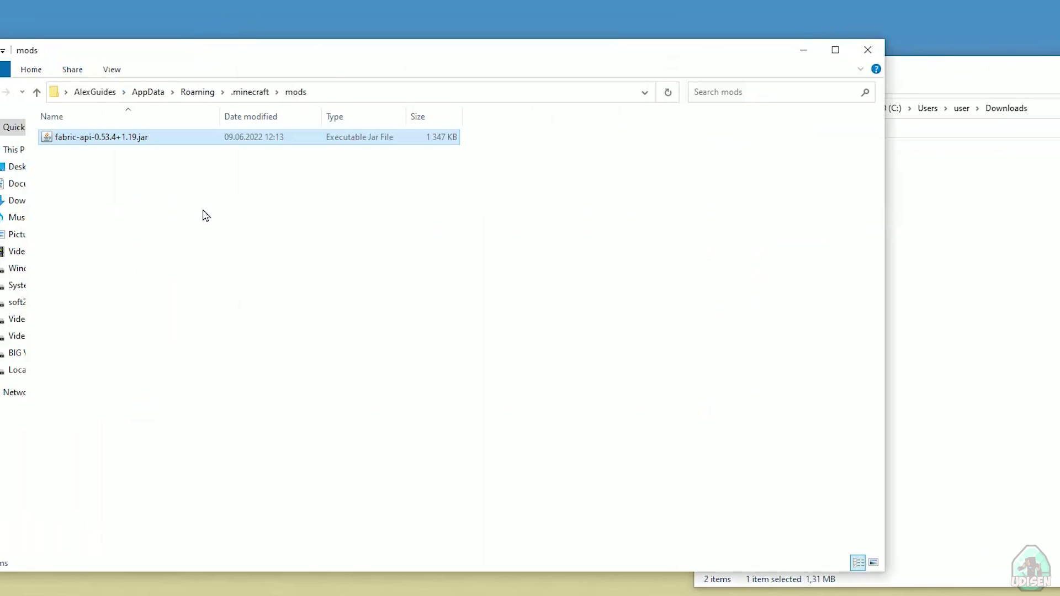
left_click(989, 368)
left_click_drag(821, 194, 230, 231)
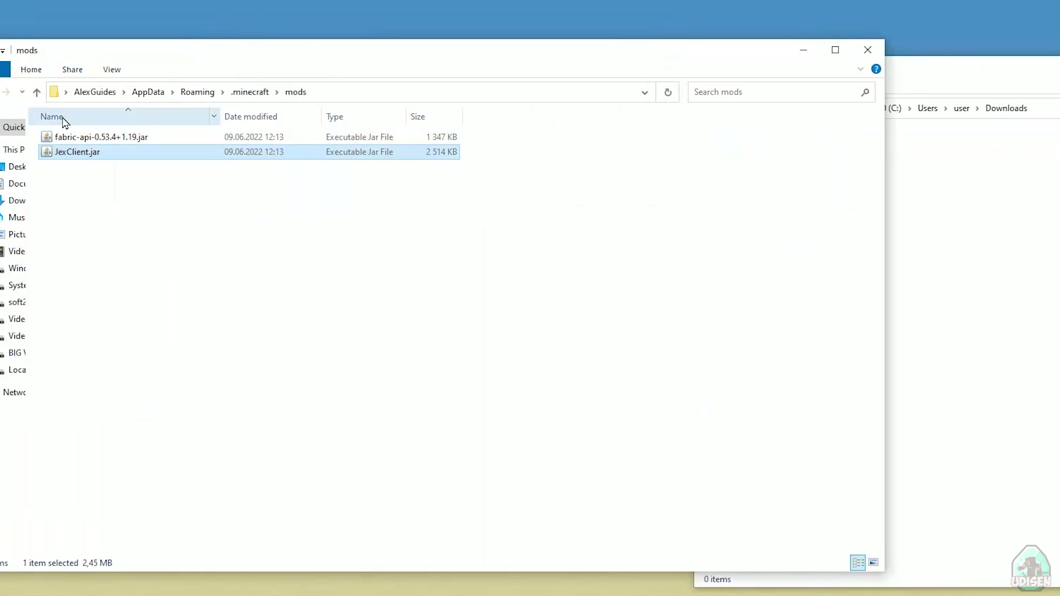
- Minimize the mods and Downloads folders and make sure modded versions are shown in the launcher's installations
left_click(803, 50)
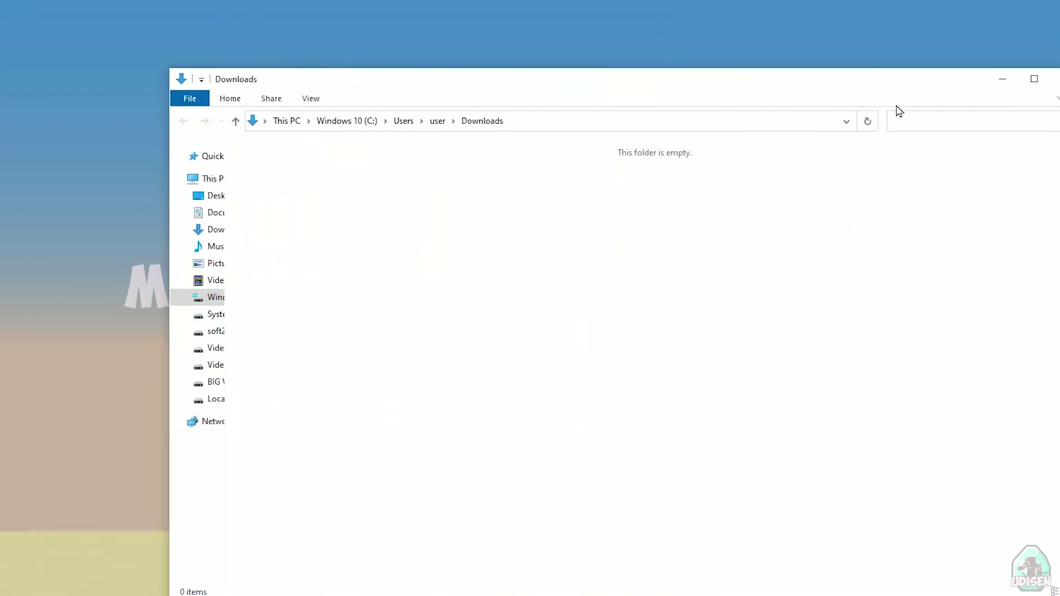
left_click(1001, 80)
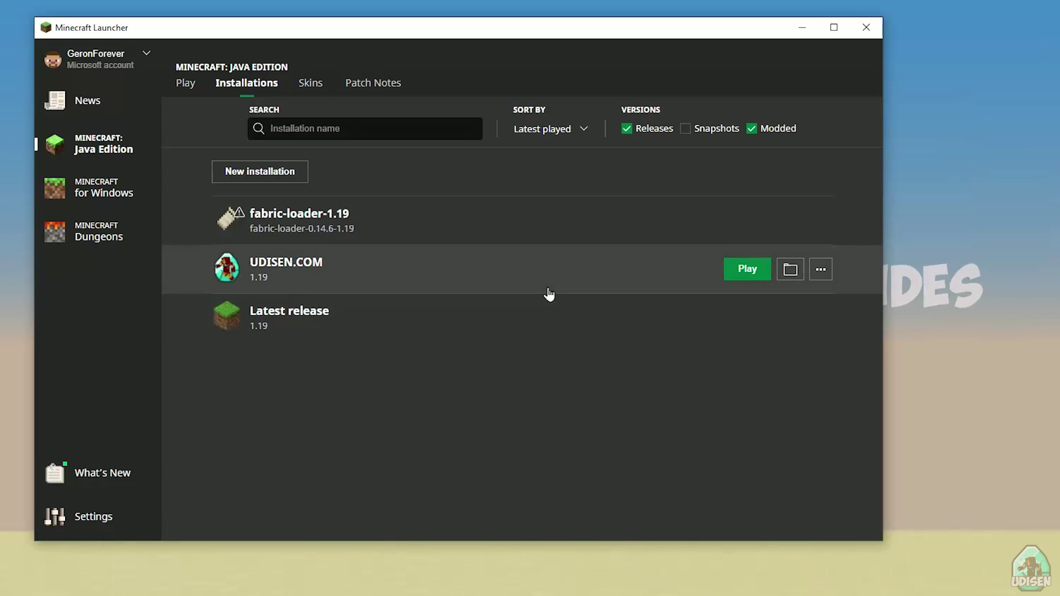
left_click(772, 130)
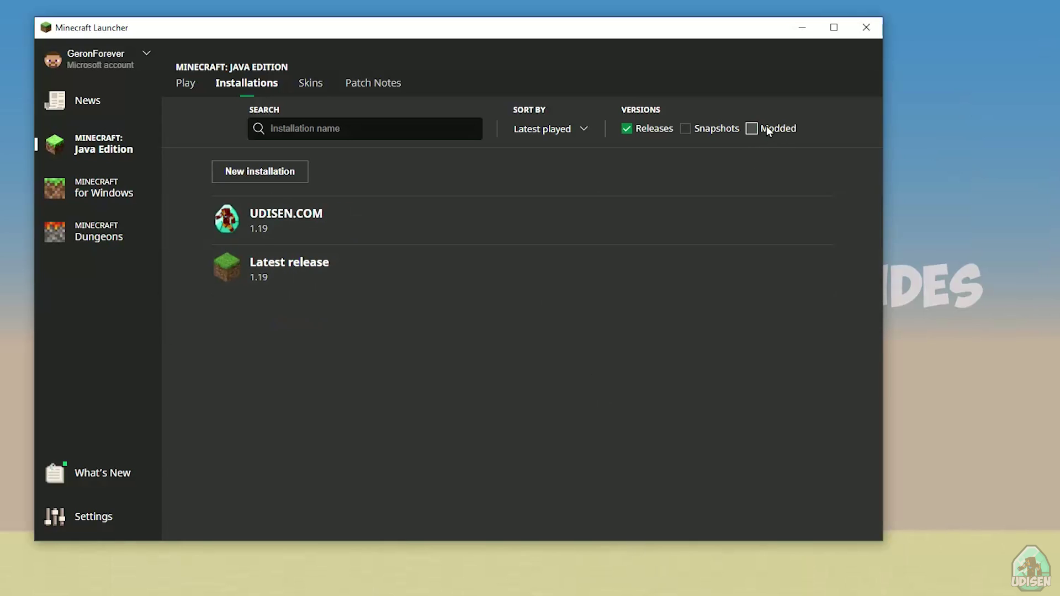
left_click(767, 130)
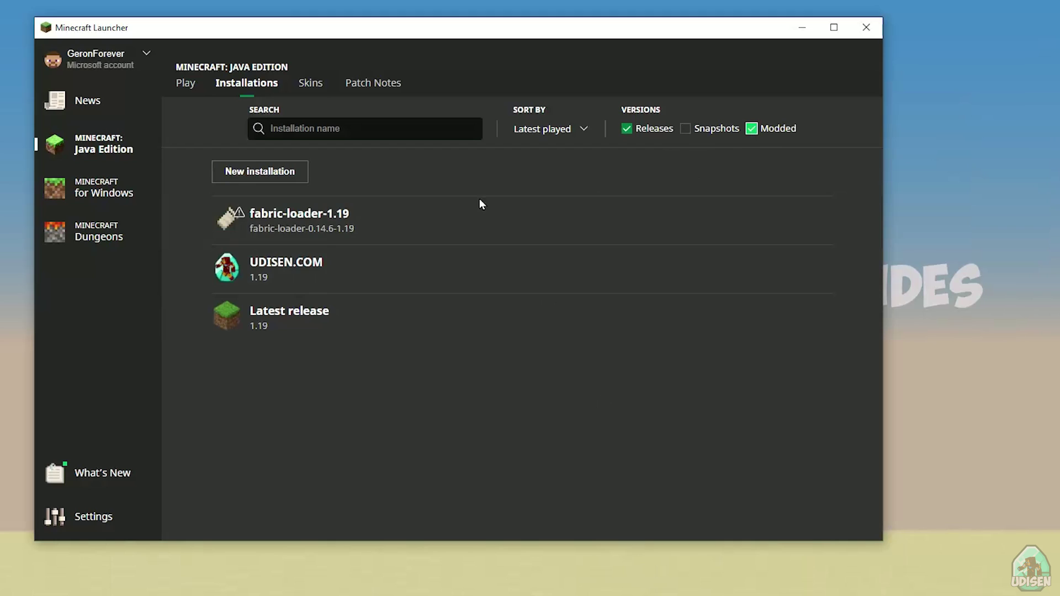
- Edit the fabric-loader-1.19 installation, choose release fabric-loader-0.14.6-1.19 as its version and save it
left_click(427, 227)
left_click(421, 180)
left_click_drag(421, 179, 382, 181)
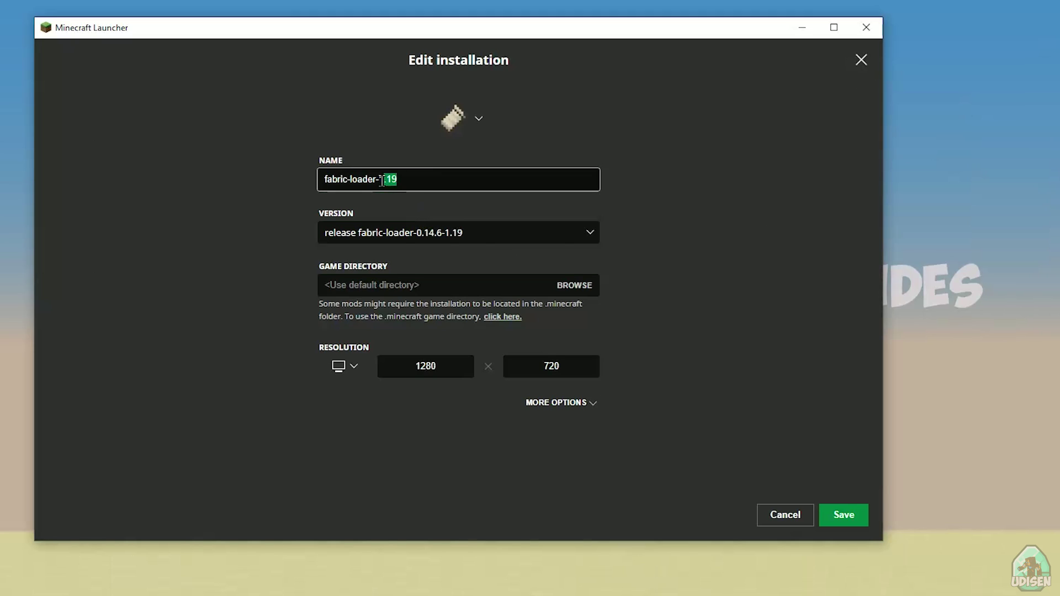
left_click(386, 209)
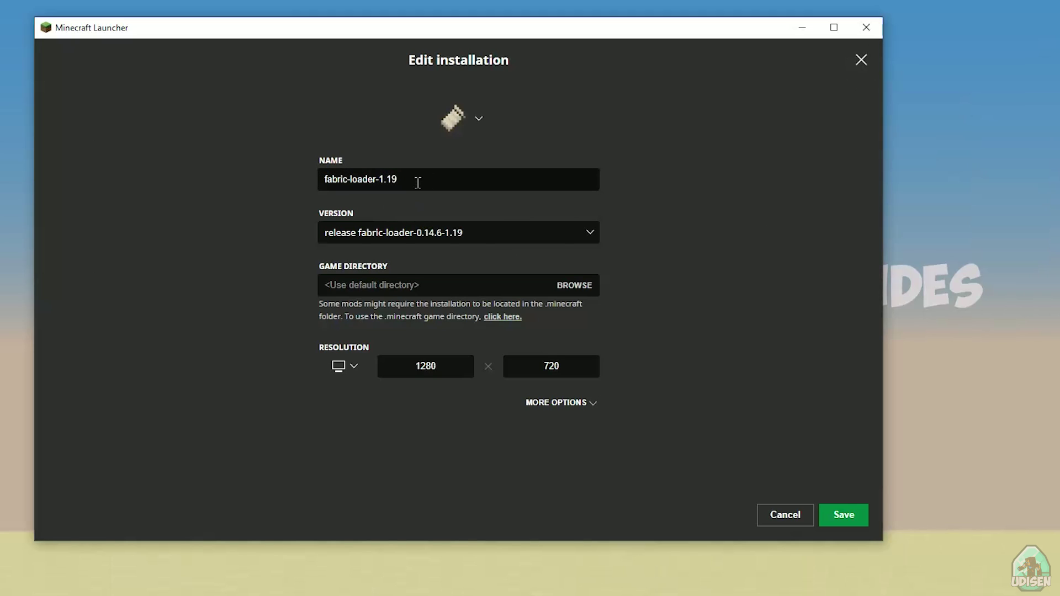
left_click(440, 184)
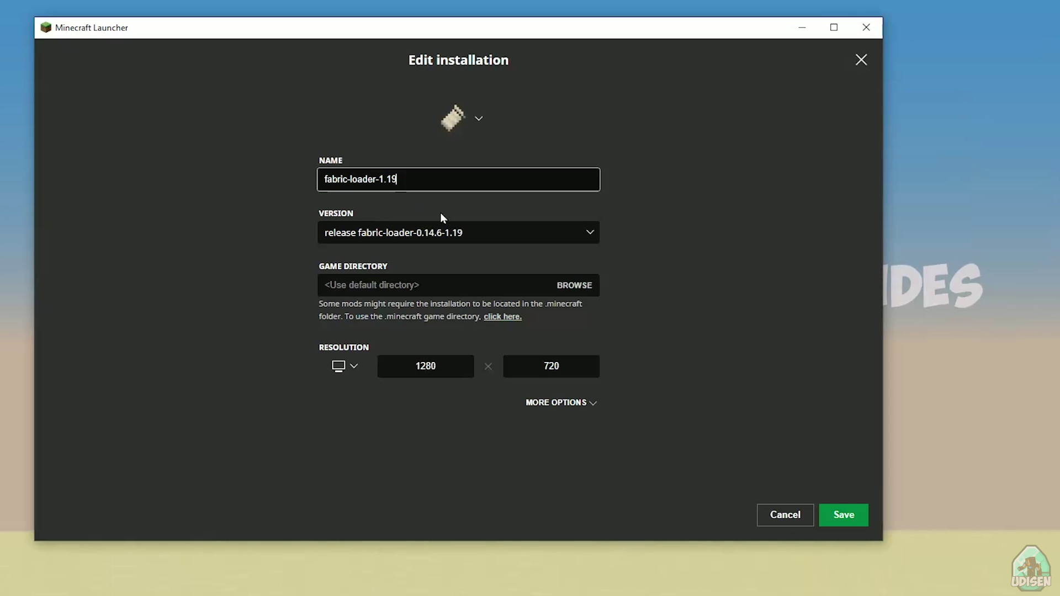
left_click(472, 236)
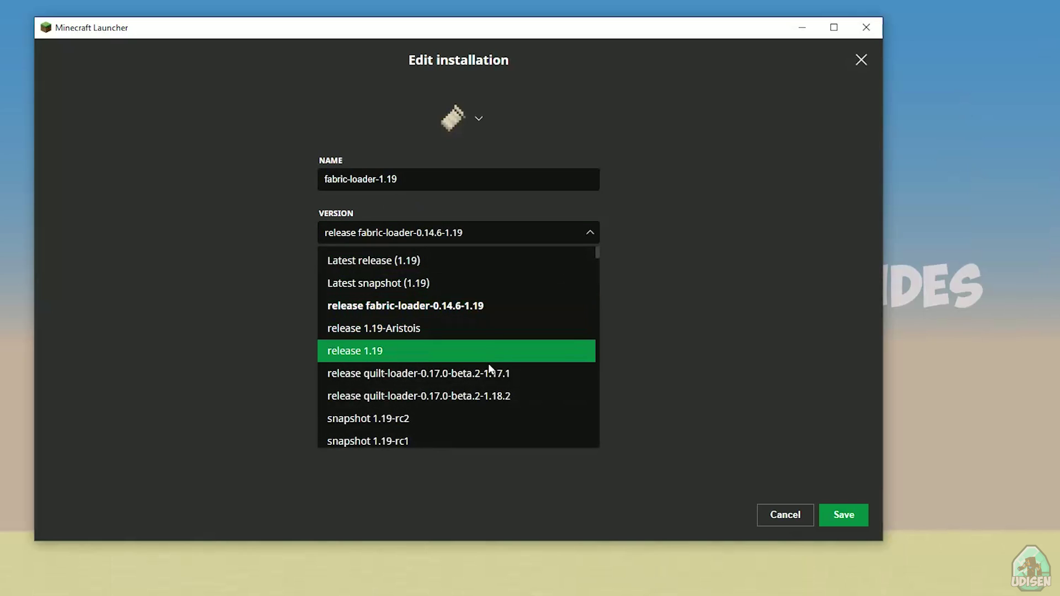
left_click(478, 307)
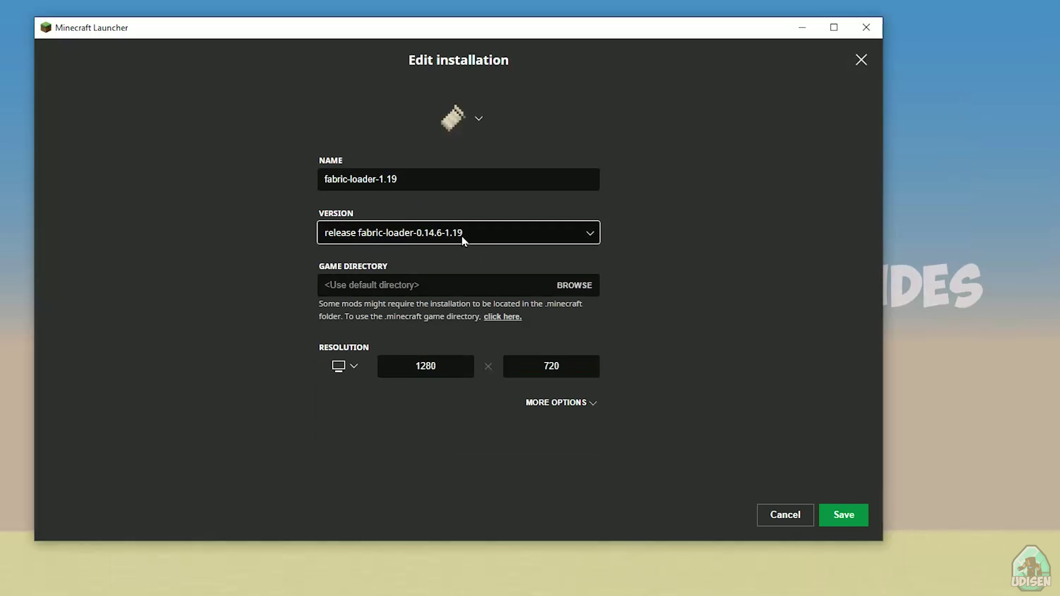
left_click(848, 520)
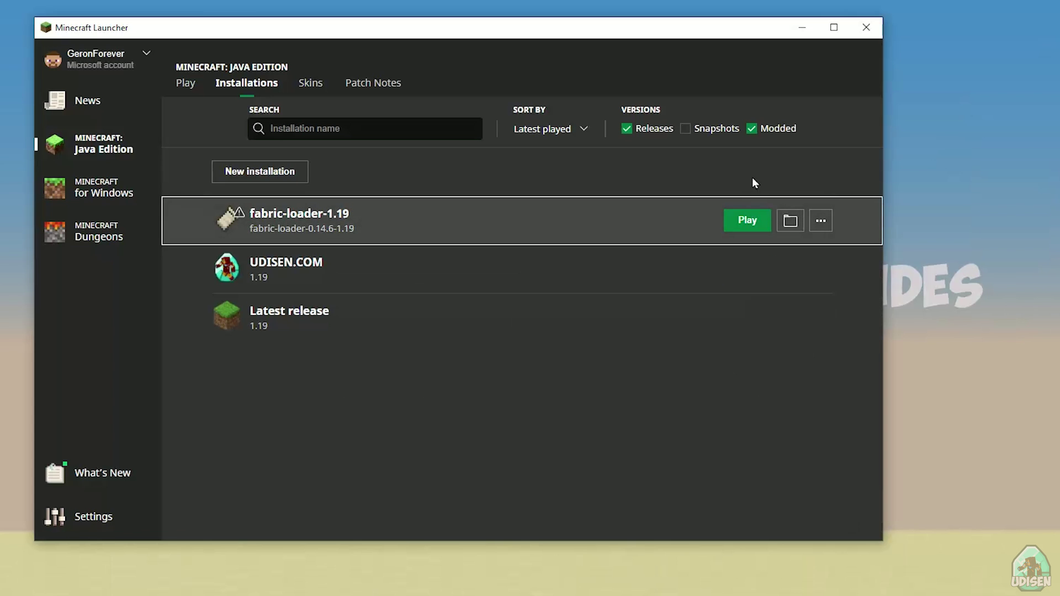
- Launch the game with fabric-loader-1.19, load the singleplayer New World for version 1.19 and walk forward in the cave
left_click(740, 222)
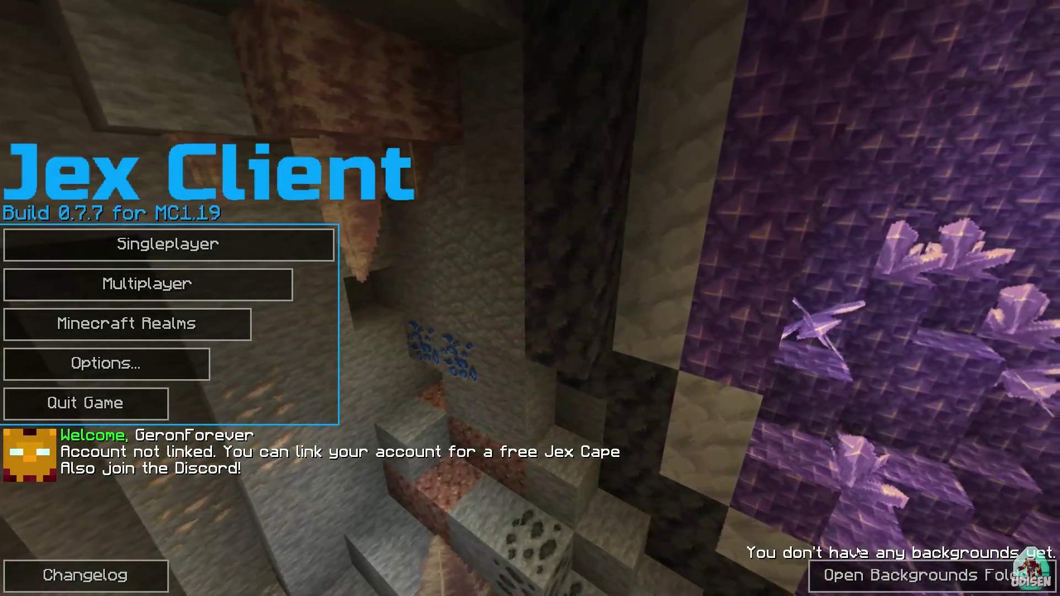
left_click(80, 253)
left_click(471, 132)
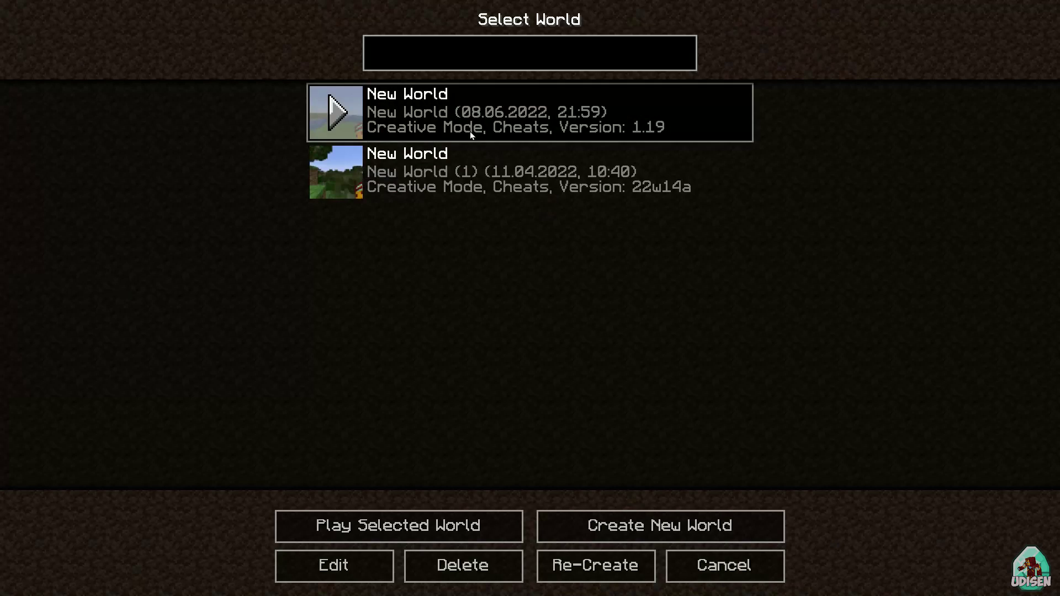
double_click(469, 132)
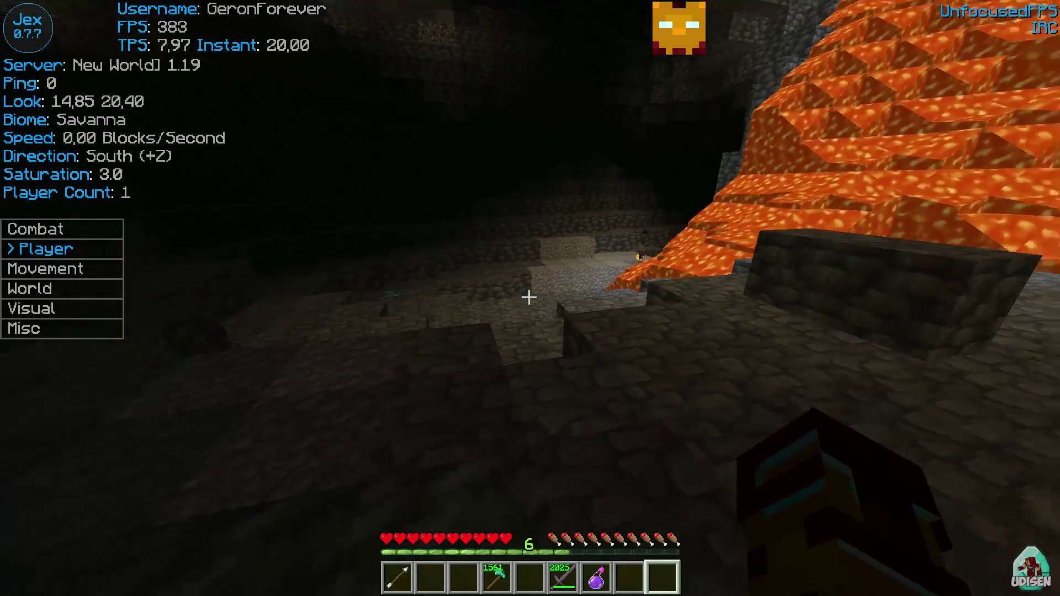
key("w")
key("w")
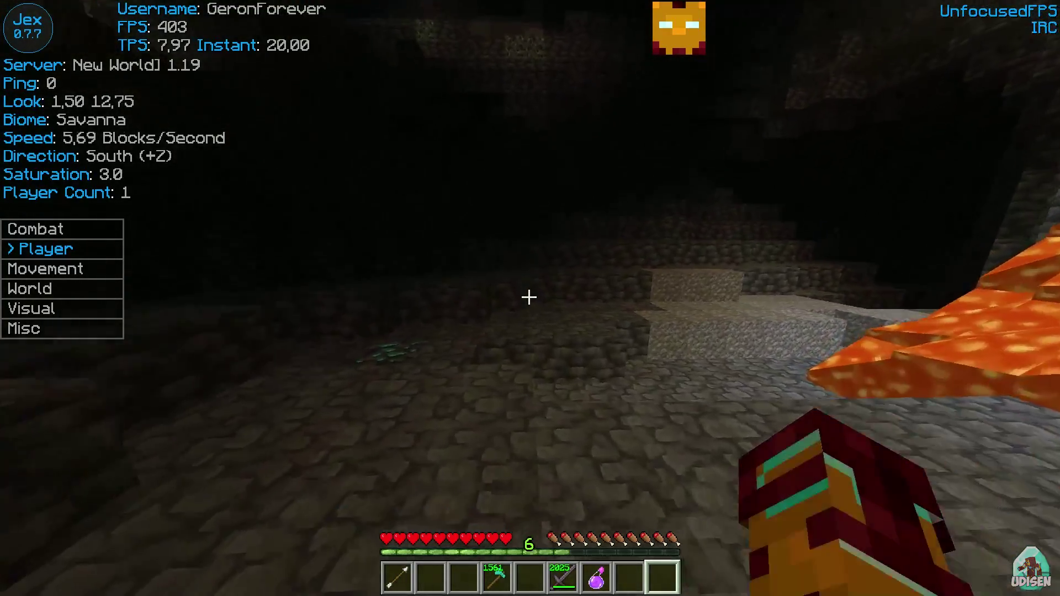
- Rearrange the Jex HUD: category menu to the top centre, face icon below the UnfocusedFPS/IRC list, Biome readout beside that list
key("t")
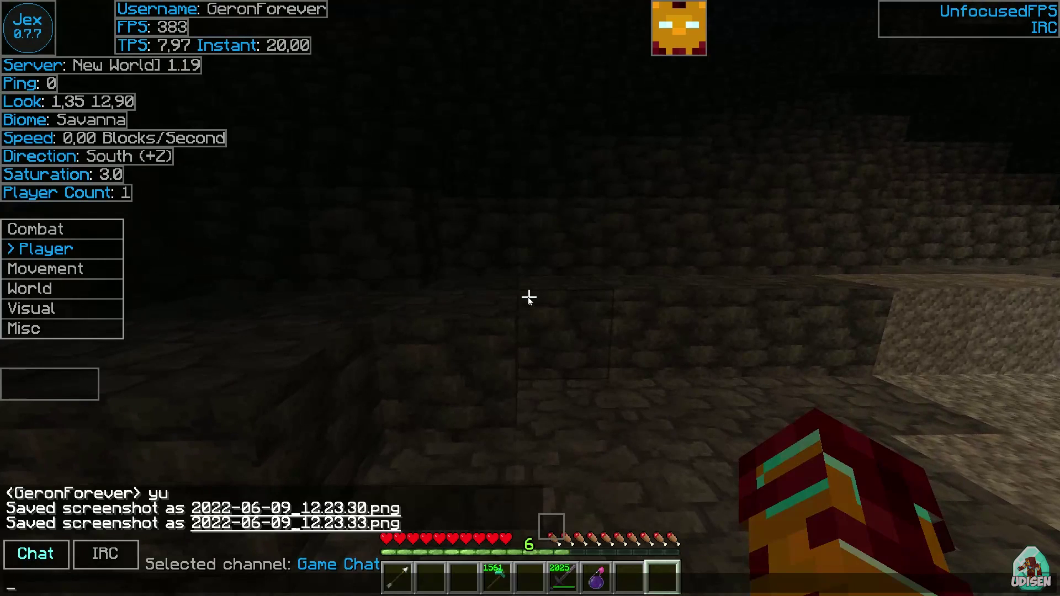
left_click_drag(71, 272, 556, 39)
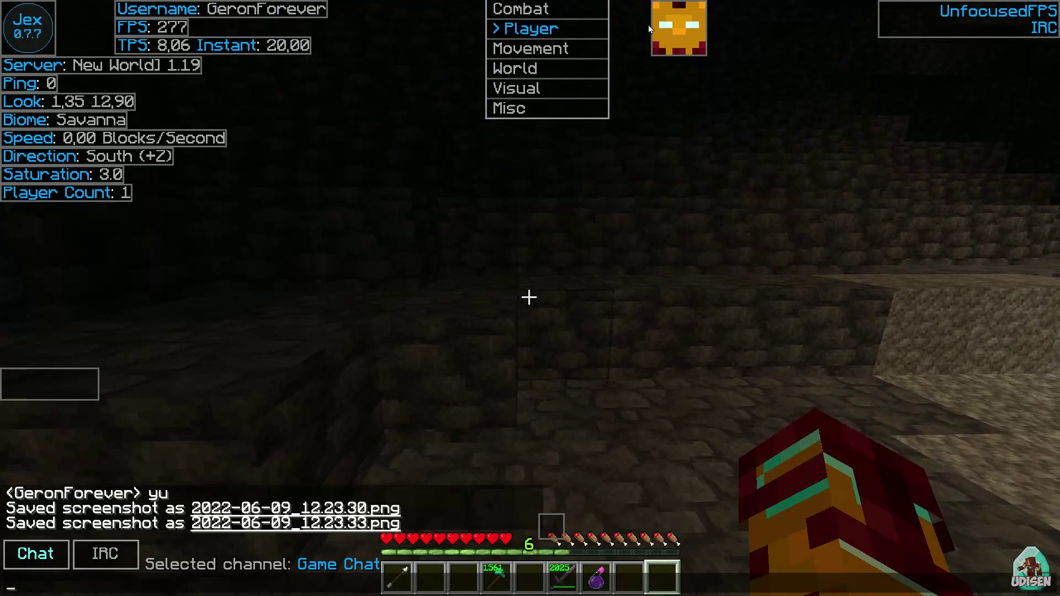
left_click_drag(679, 25, 1030, 63)
left_click_drag(100, 126, 902, 135)
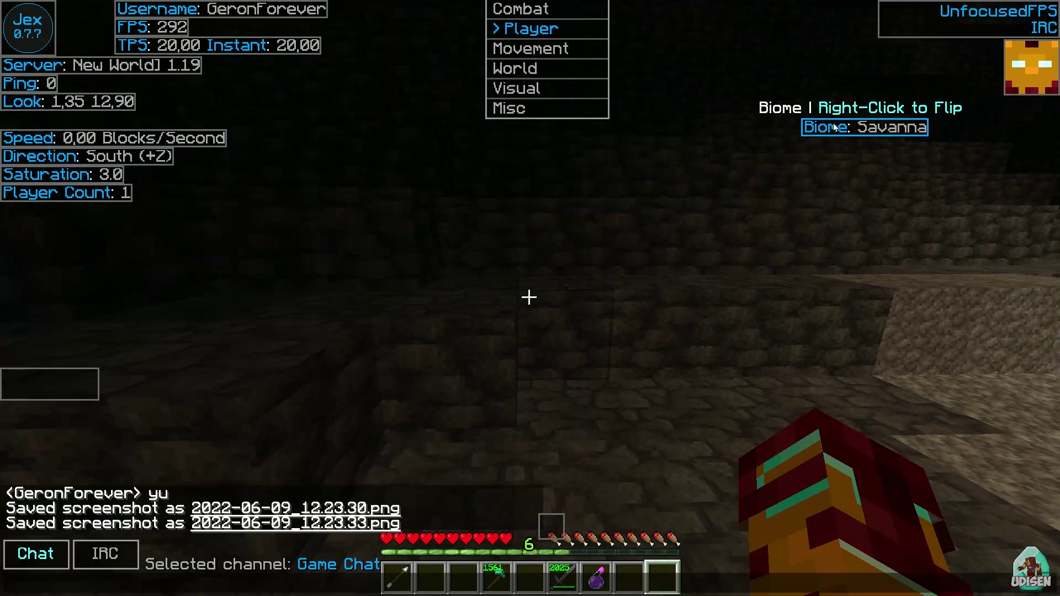
left_click_drag(836, 132, 773, 12)
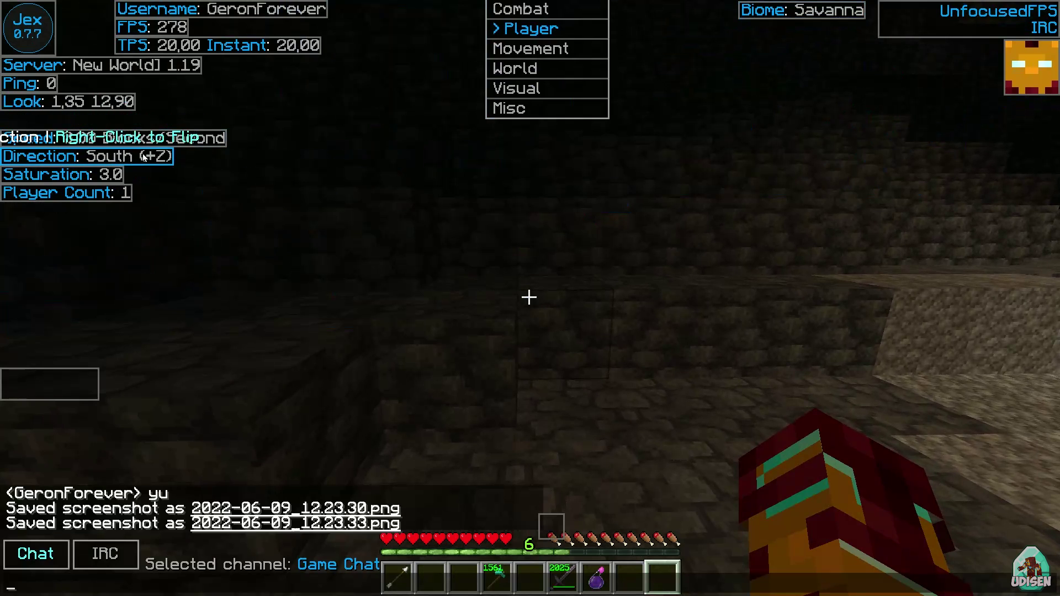
key("Escape")
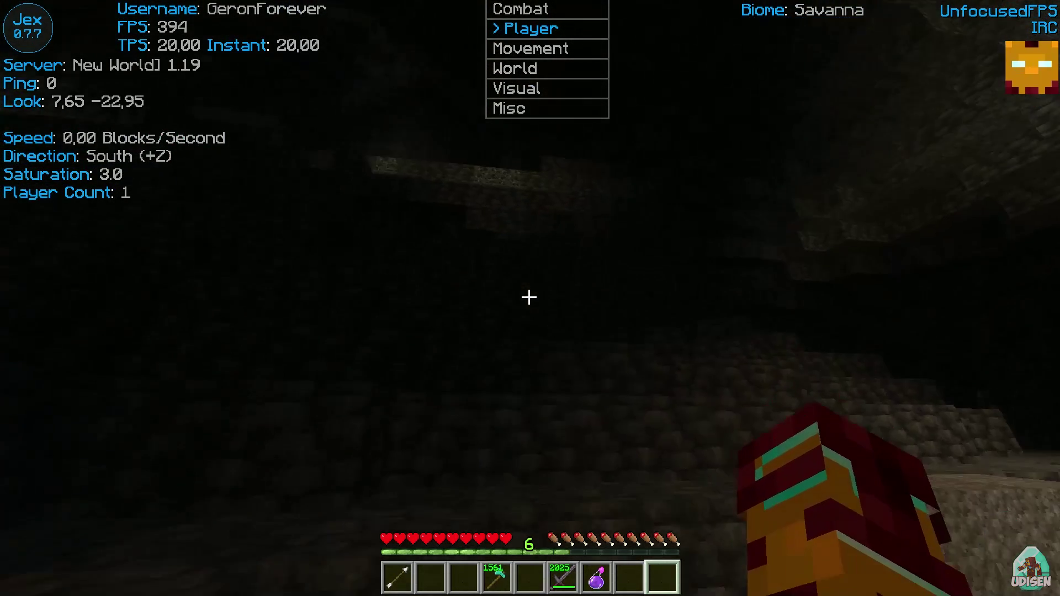
- View the modules in the Player category of the Jex menu, close that list and highlight the Movement category
mouse_move(529, 297)
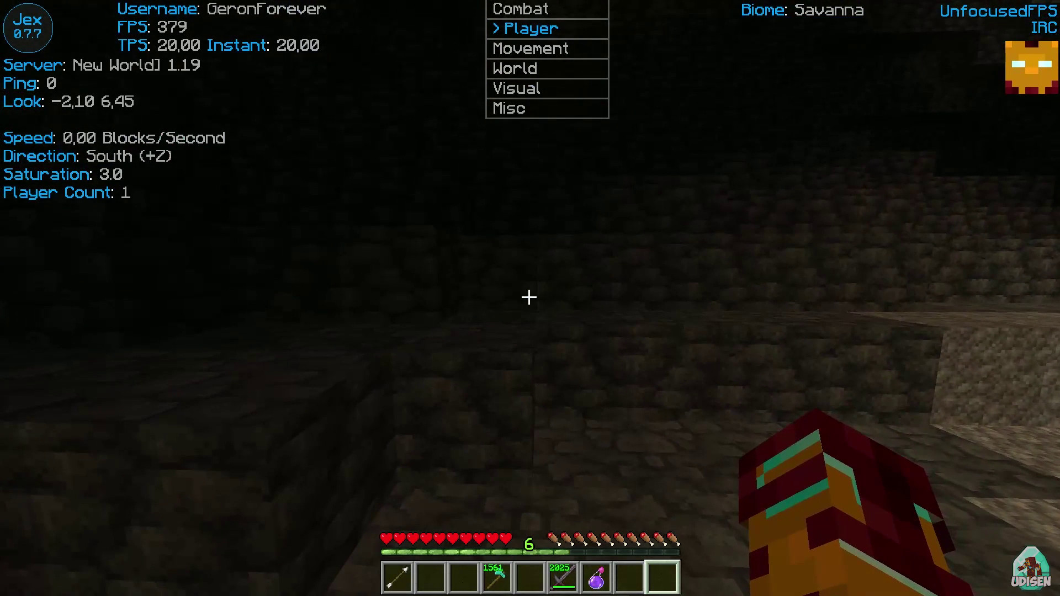
key("Right")
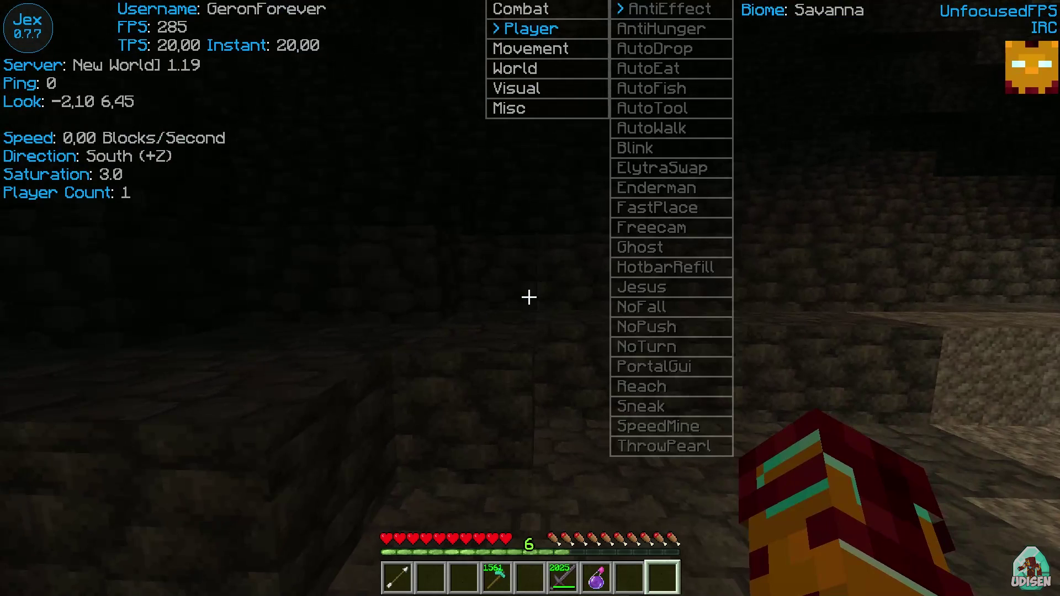
key("Left")
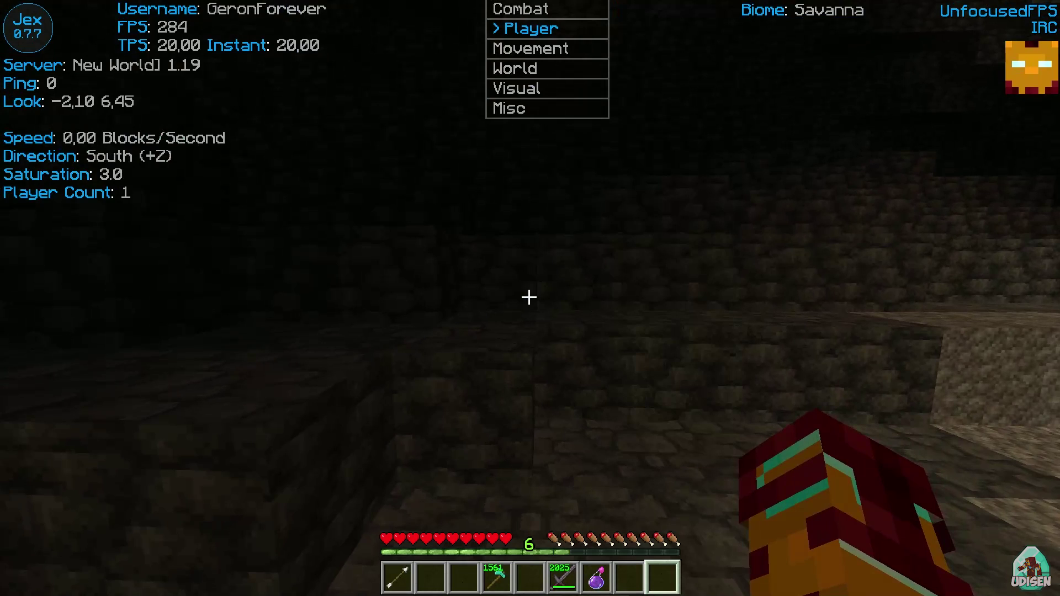
key("Down")
key("Down")
key("Up")
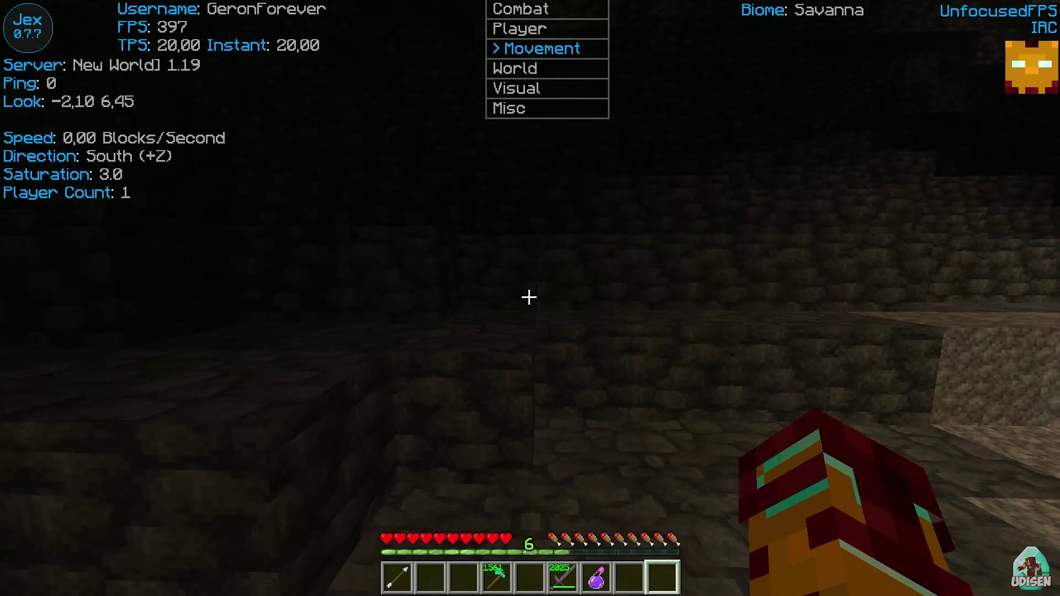